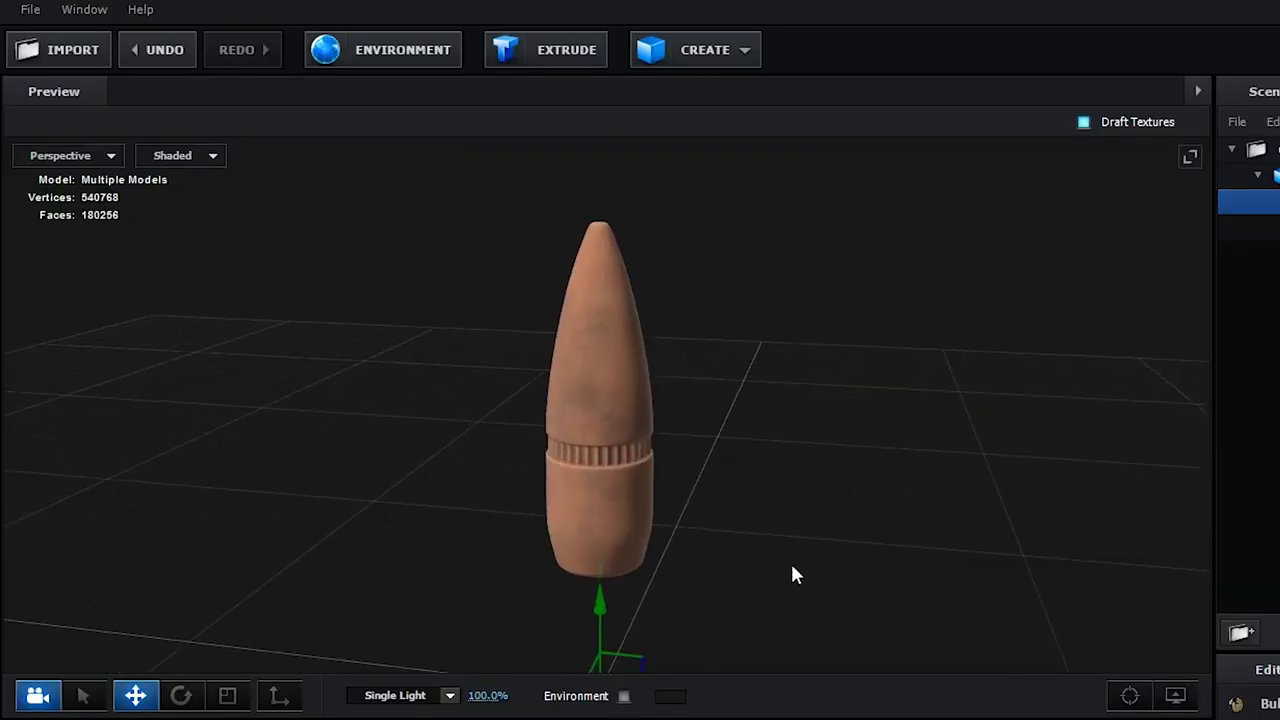
- Create a group null for Group 1 of the Element effect that holds the bullet model
drag(790, 562, 938, 535)
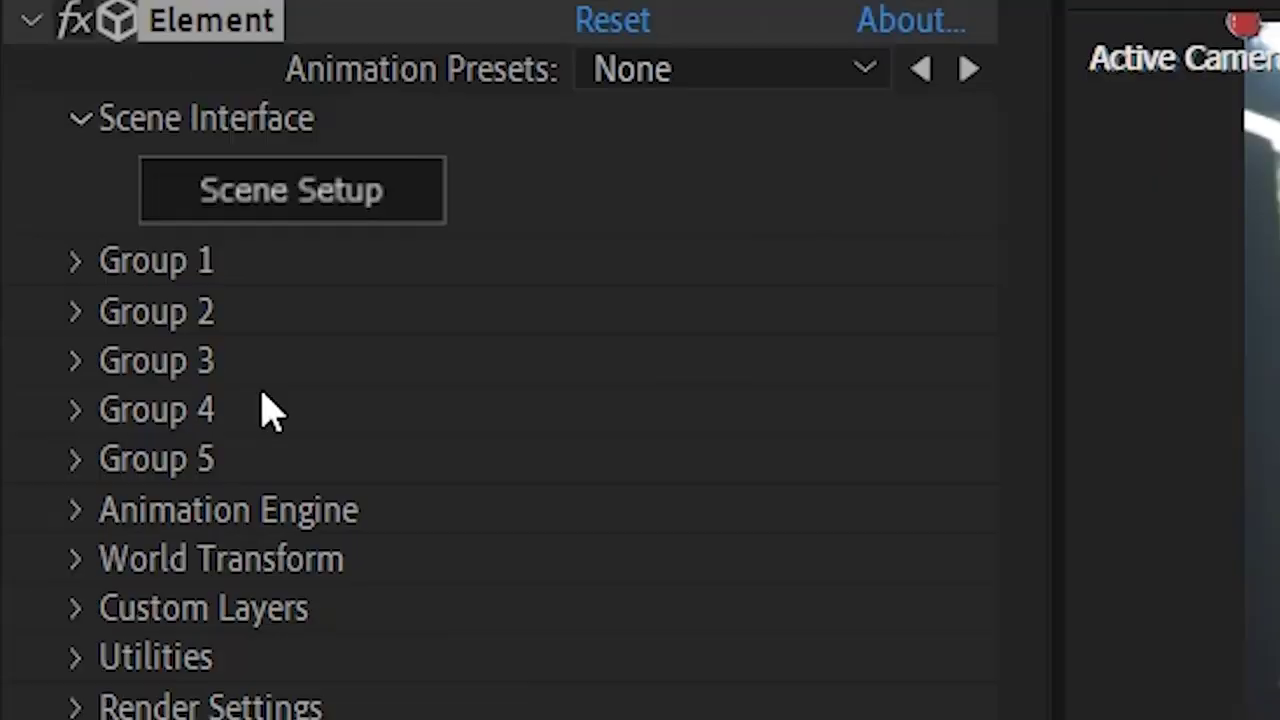
click(23, 176)
click(36, 247)
click(60, 277)
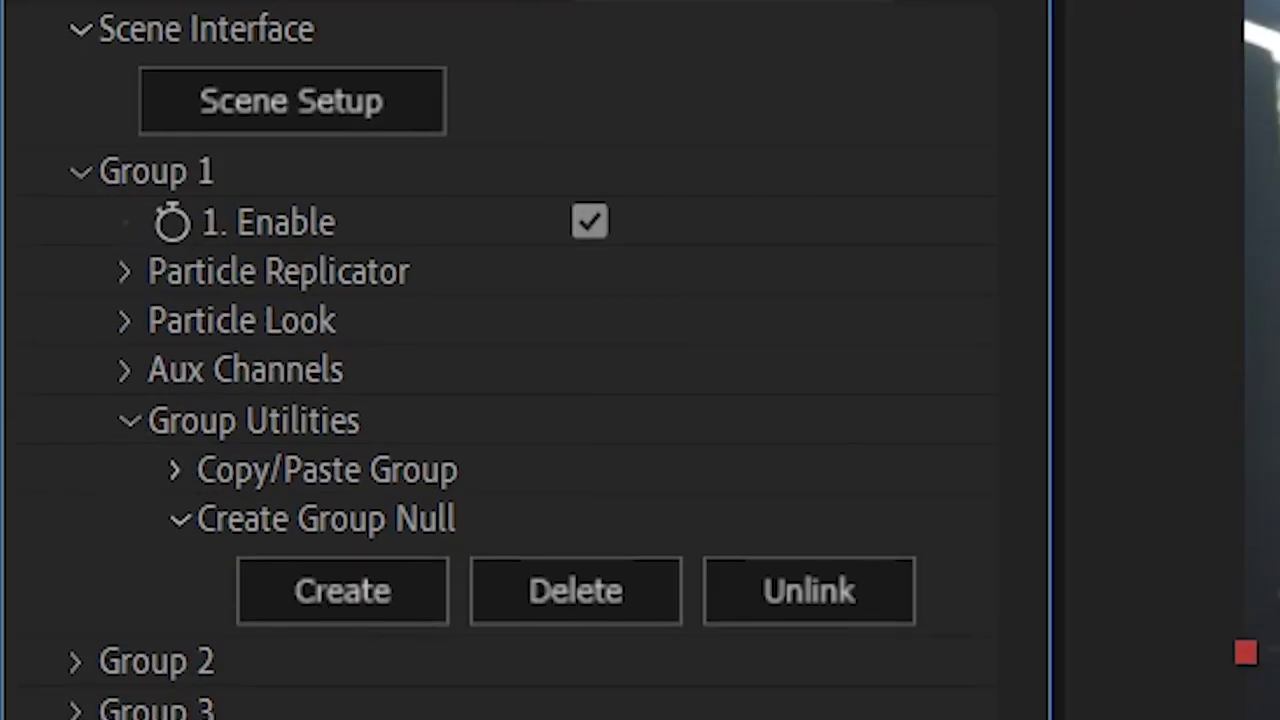
click(343, 591)
click(1173, 483)
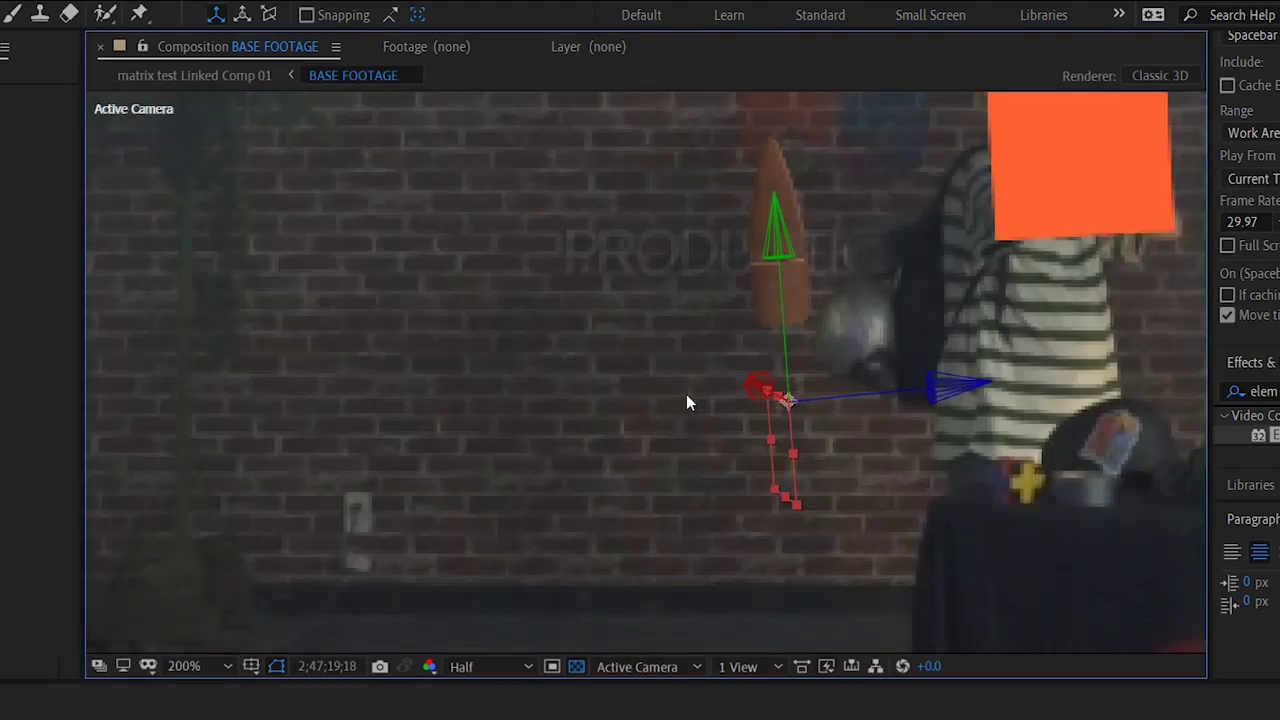
- Rotate the group null so the upright bullet tilts diagonally in front of the brick wall
drag(776, 431, 569, 482)
key(w)
drag(631, 444, 625, 482)
drag(567, 406, 441, 436)
drag(559, 447, 460, 383)
- Copy the orange tracking solid's position and paste it onto the bullet's group null
click(343, 715)
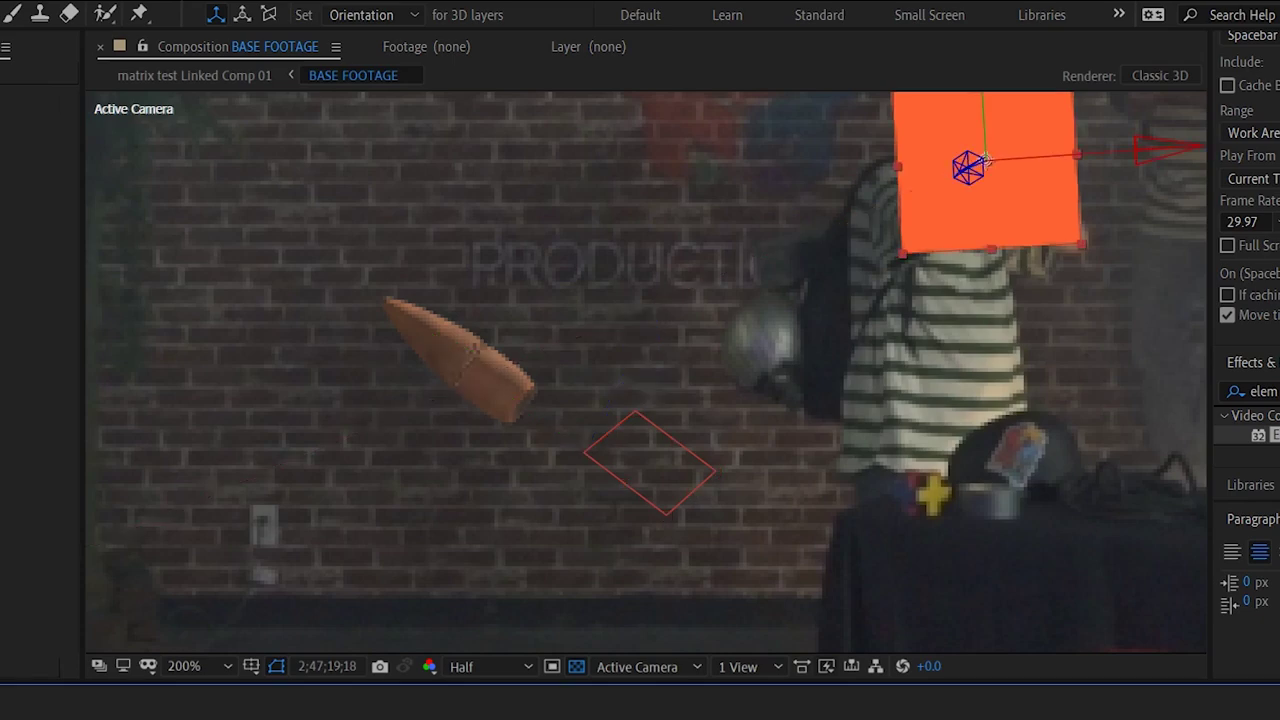
click(100, 715)
key(ctrl+v)
drag(903, 303, 480, 526)
scroll(571, 486, down, 1)
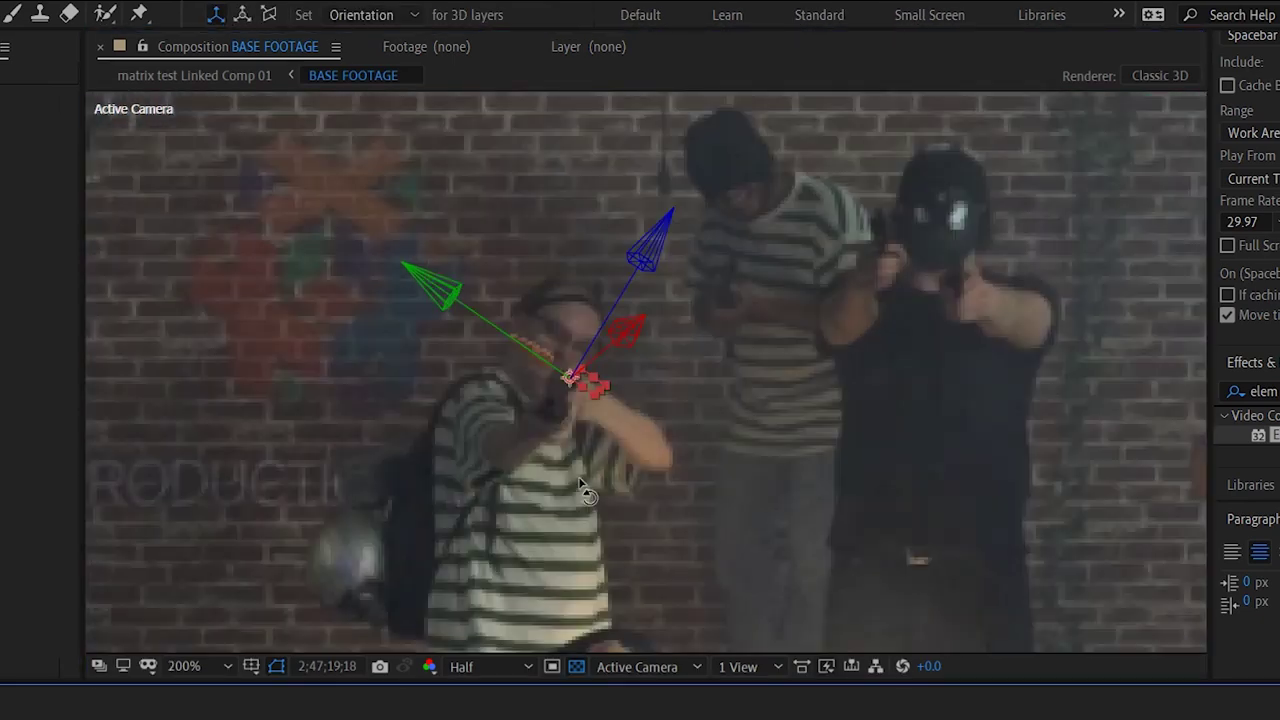
- Set the preview resolution to Full and rotate the bullet null to line up with the crouching gunman's gun barrel
scroll(664, 376, up, 1)
drag(528, 305, 915, 402)
click(482, 665)
click(478, 716)
drag(375, 333, 402, 283)
scroll(400, 290, down, 3)
scroll(388, 330, up, 3)
drag(529, 318, 543, 319)
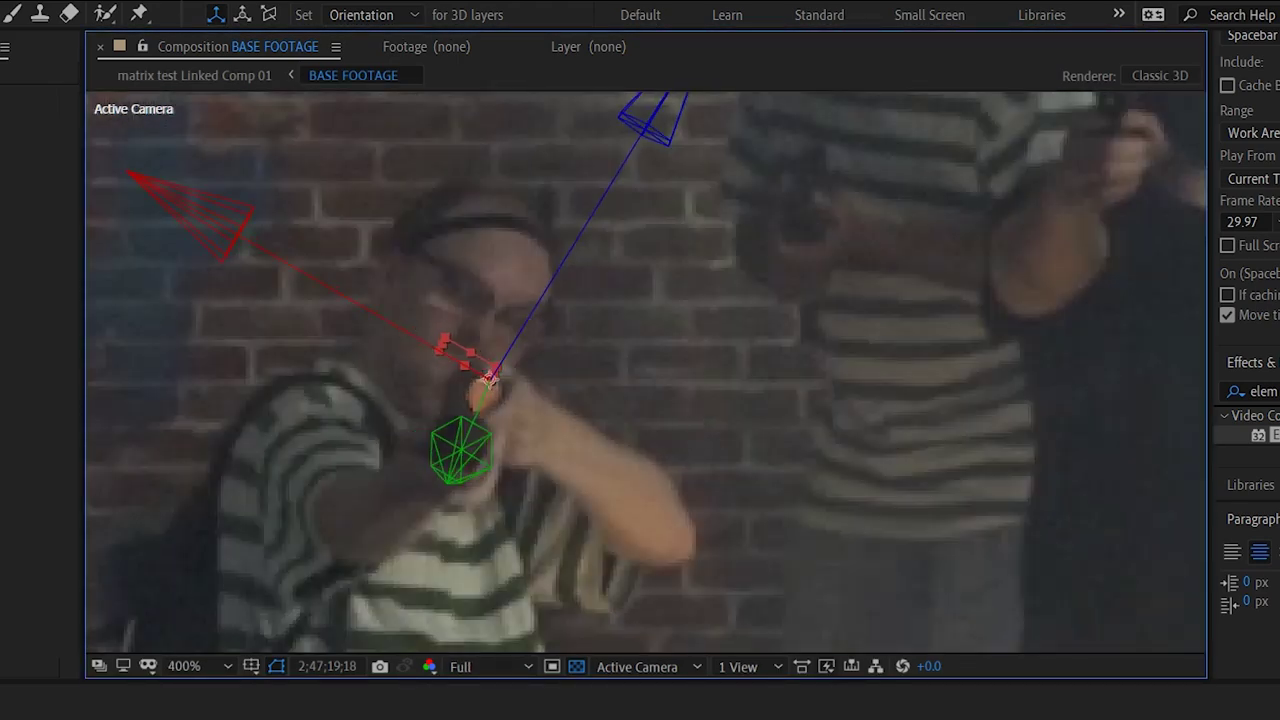
- Move the bullet null from the gun toward the foreground floor at a later frame and preview its flight
scroll(924, 570, down, 2)
drag(880, 520, 682, 366)
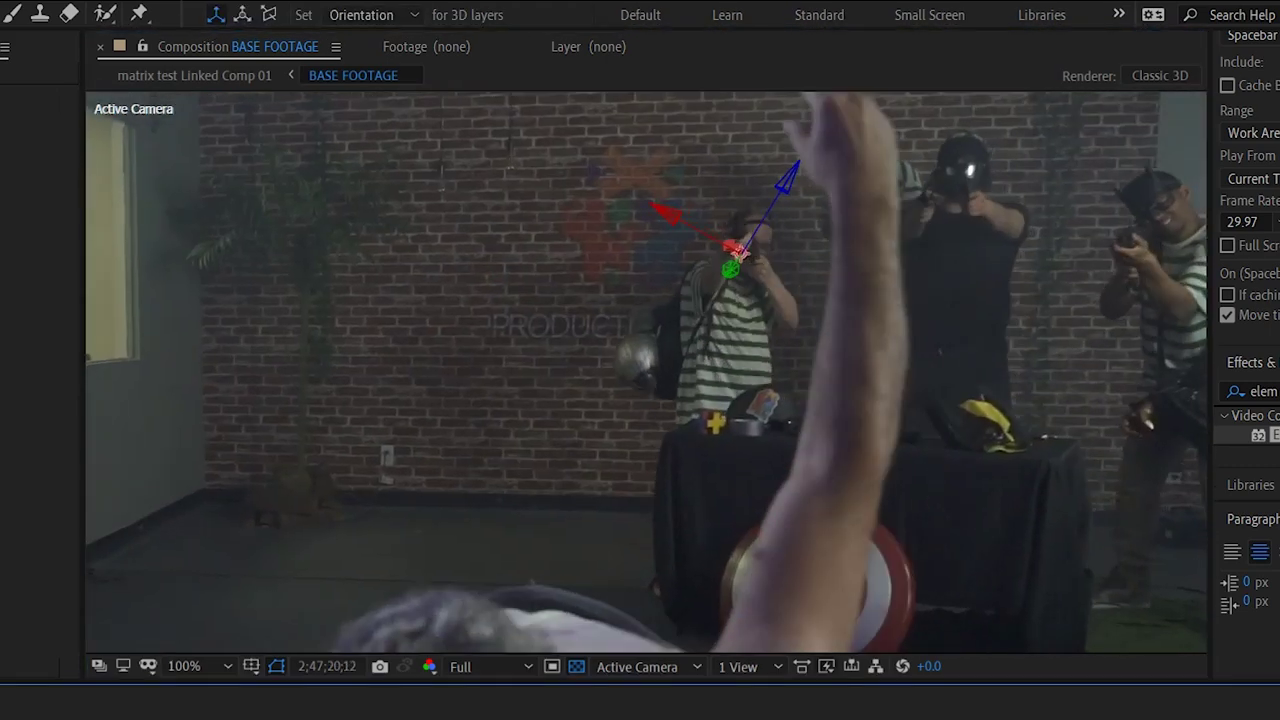
key(v)
drag(781, 281, 375, 497)
drag(411, 464, 417, 368)
key(ctrl+z)
key(space)
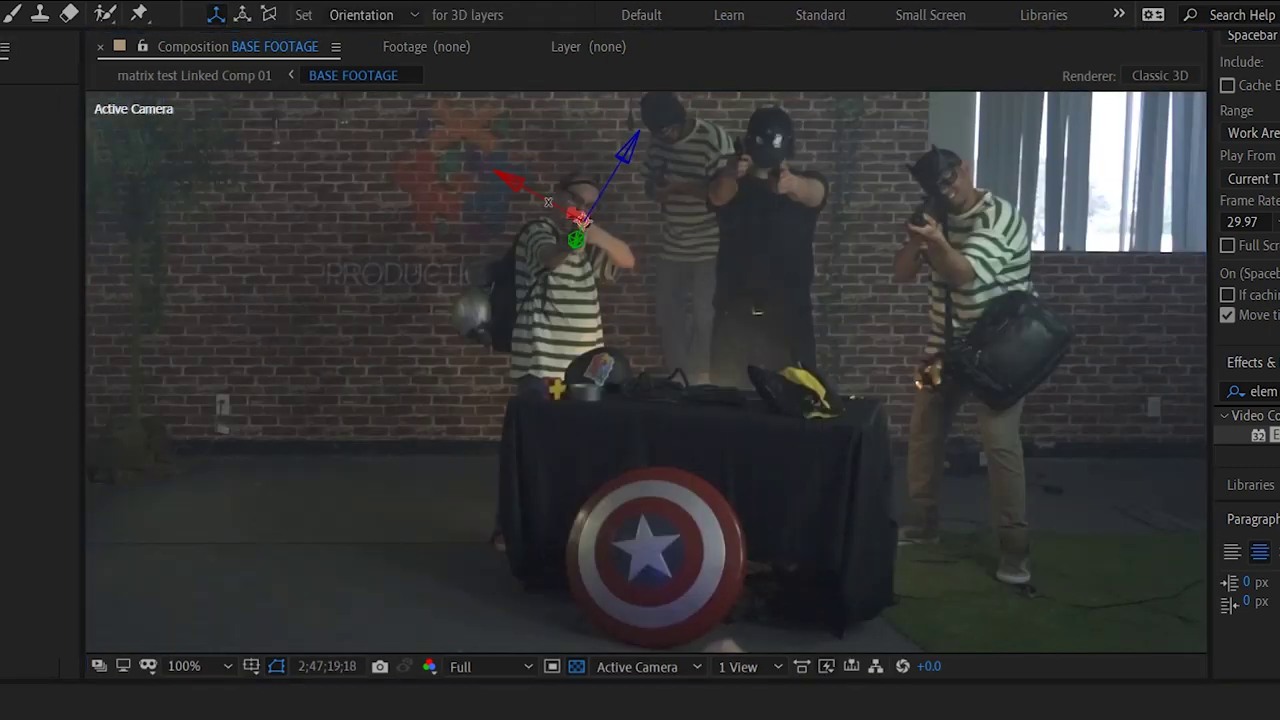
key(space)
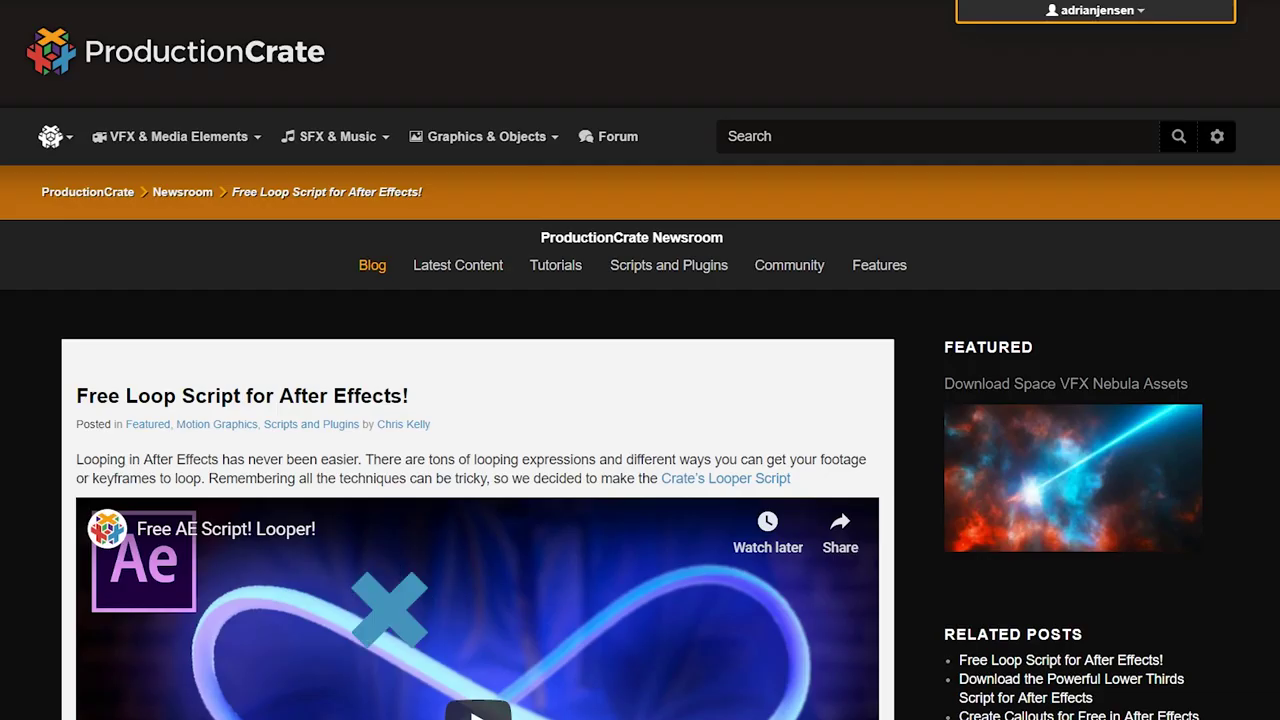
- Loop the null's position keyframes with Crate's Looper Script in Layer mode, using Loop In/Out and Continue
scroll(640, 360, down, 16)
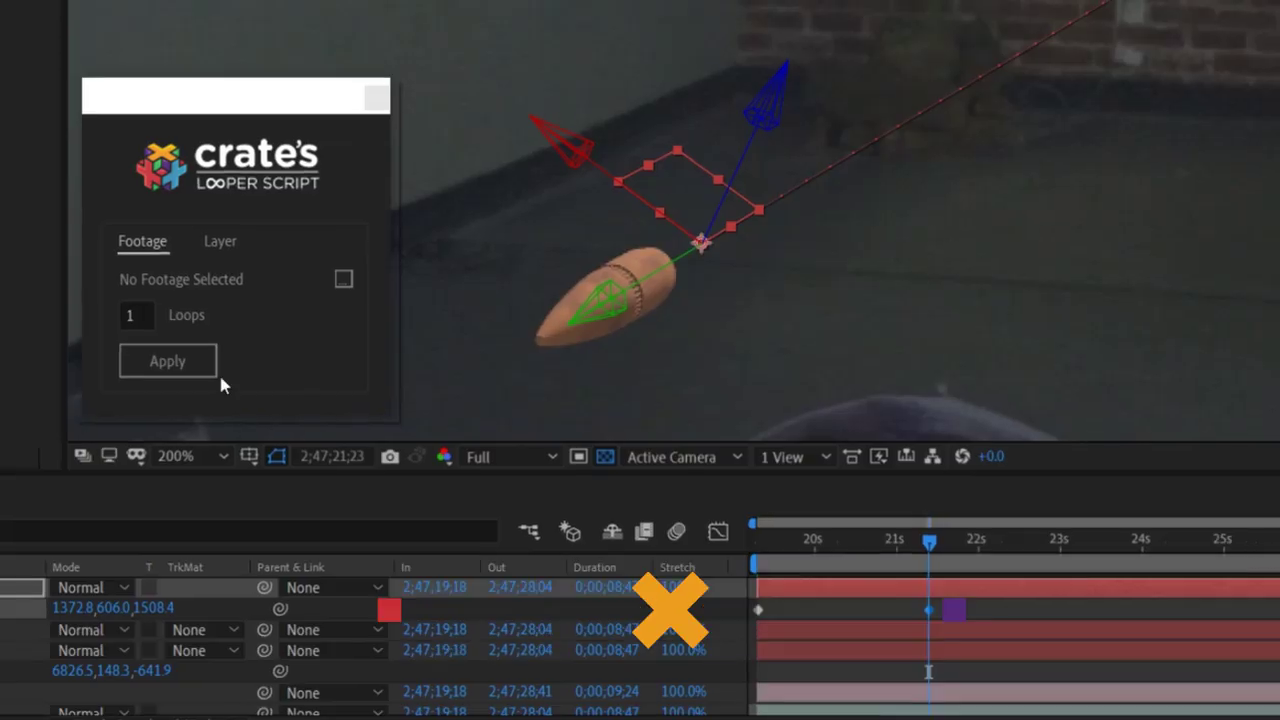
click(235, 253)
click(290, 331)
click(275, 354)
click(934, 606)
- Check the bullet's continued path, shift the null's second position keyframe in time, and toggle the Enable setting of Element's Group 1
mouse_move(922, 548)
mouse_down()
mouse_move(914, 562)
mouse_move(943, 562)
mouse_up()
scroll(734, 265, down, 2)
drag(440, 380, 755, 273)
scroll(755, 273, up, 1)
drag(946, 551, 923, 560)
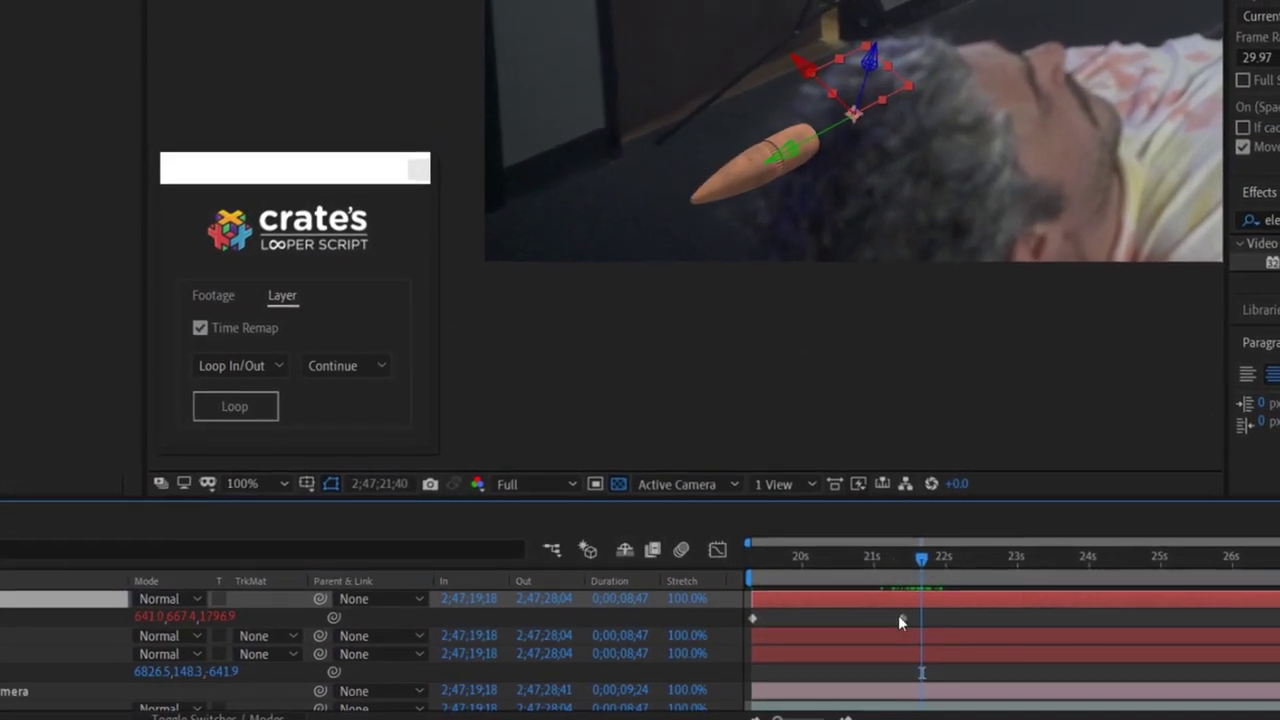
drag(904, 617, 889, 621)
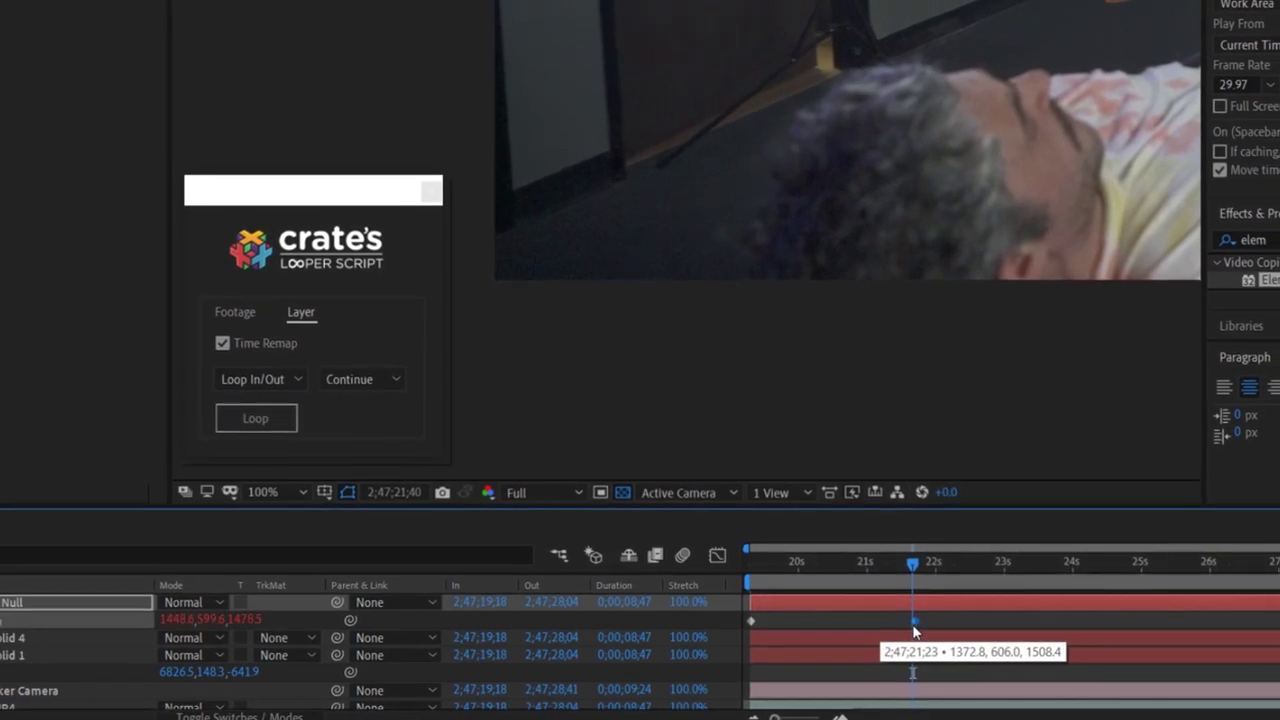
drag(884, 627, 890, 629)
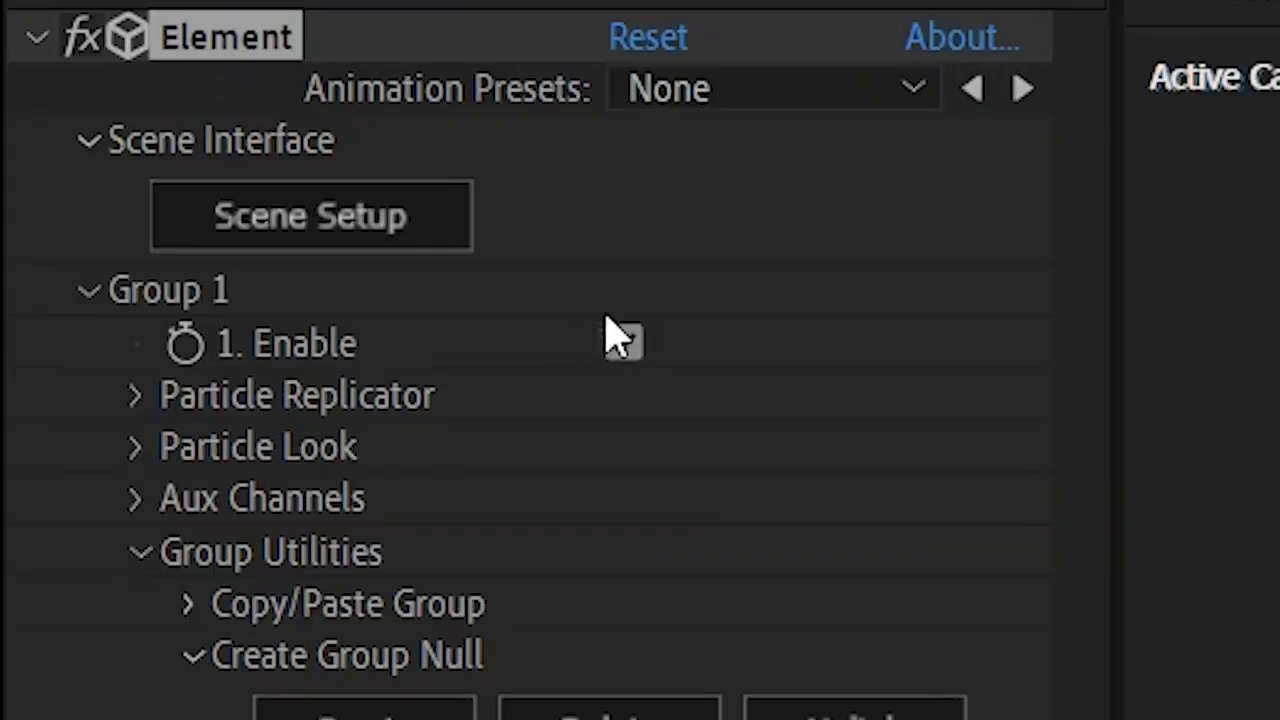
click(626, 345)
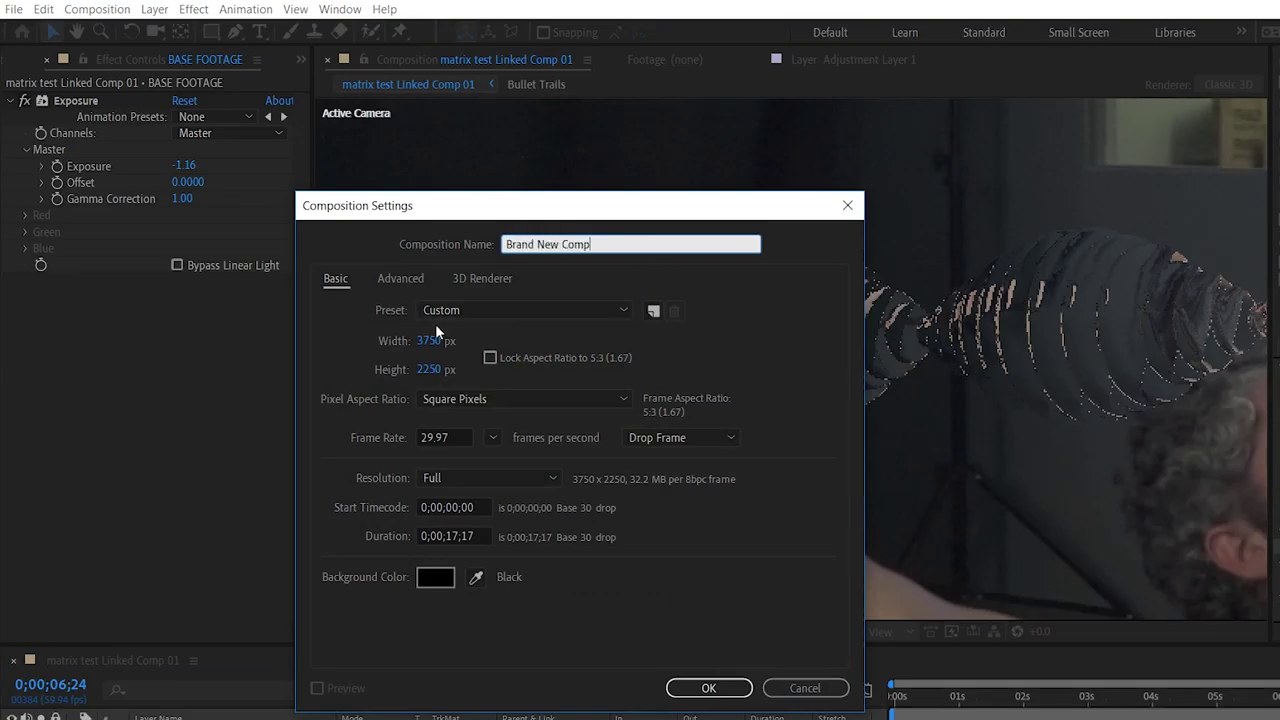
- Add a new black solid to the composition Brand New Comp and apply the Element effect to it
click(154, 10)
mouse_move(192, 33)
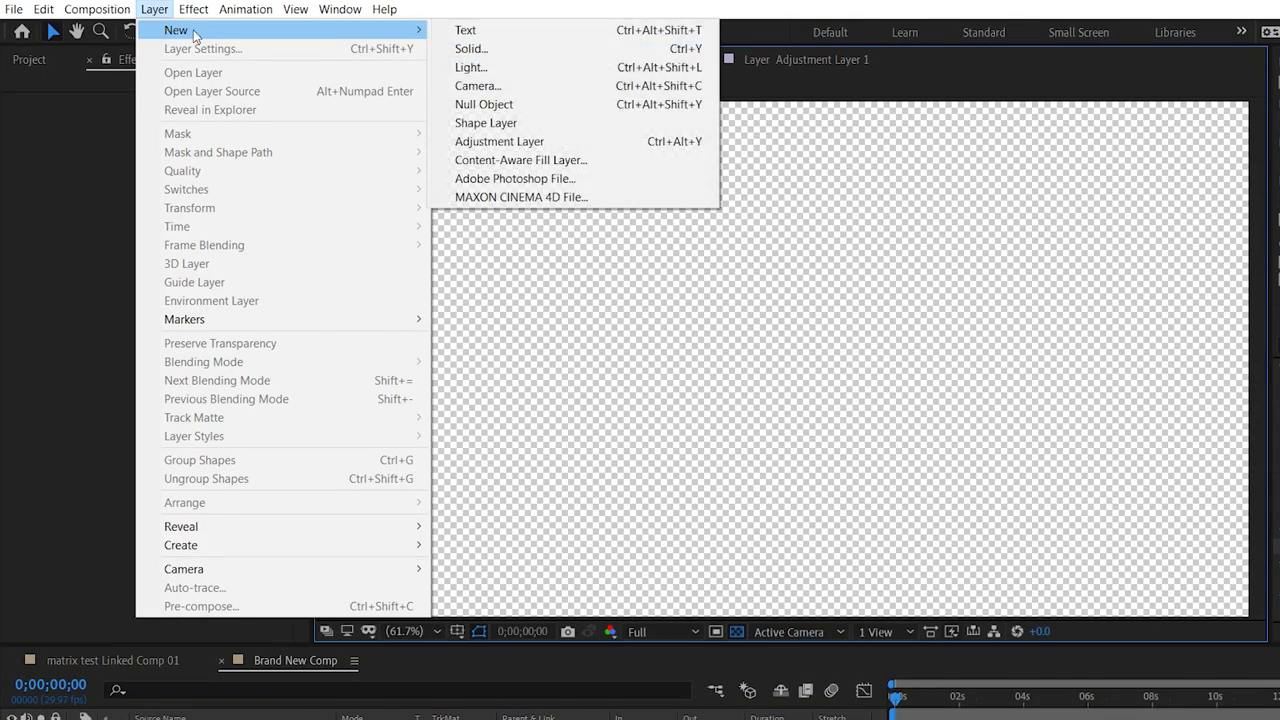
click(589, 49)
click(526, 511)
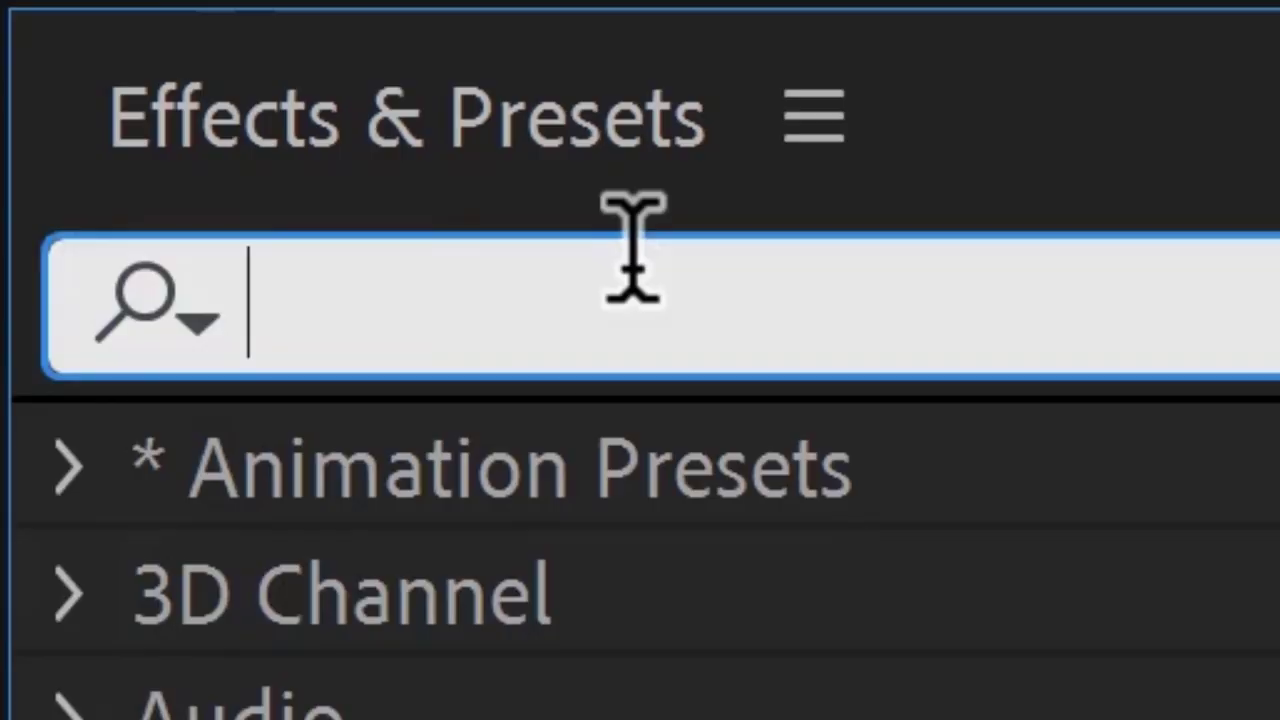
text(Element)
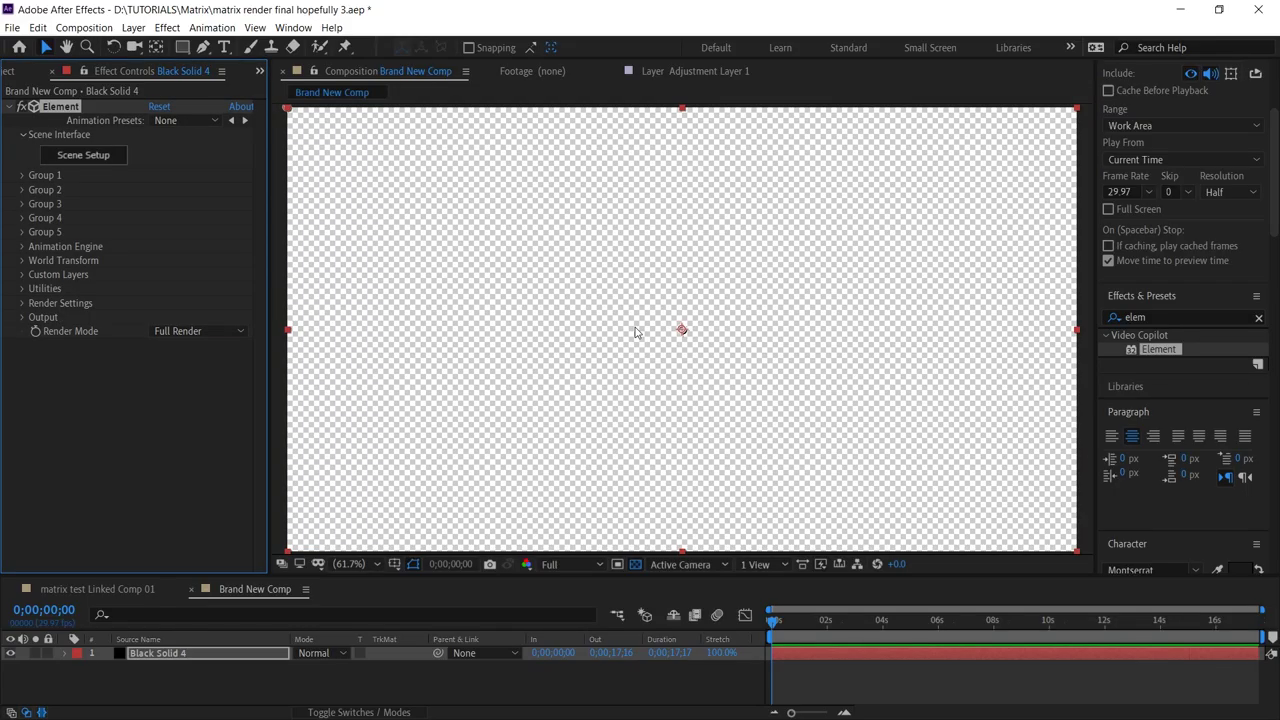
- Create a sphere in Element's Scene Setup and scale it down along Y into a flattened disc
click(84, 158)
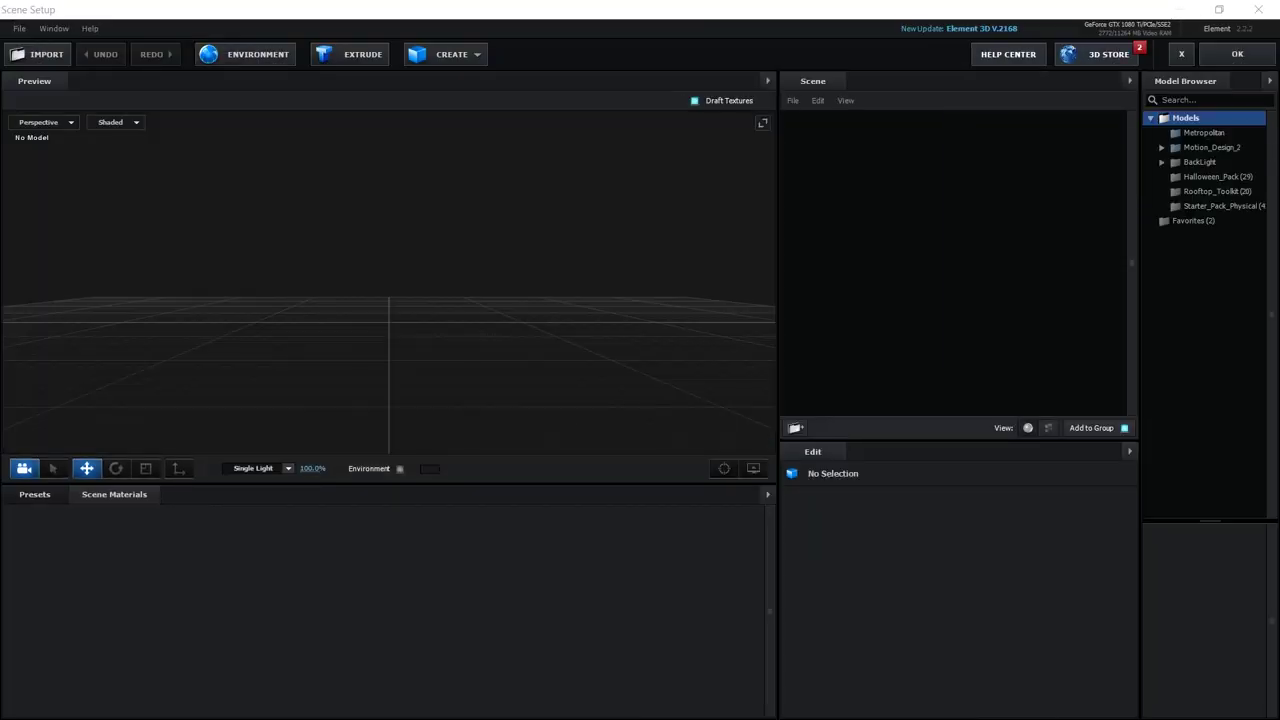
click(470, 56)
click(456, 86)
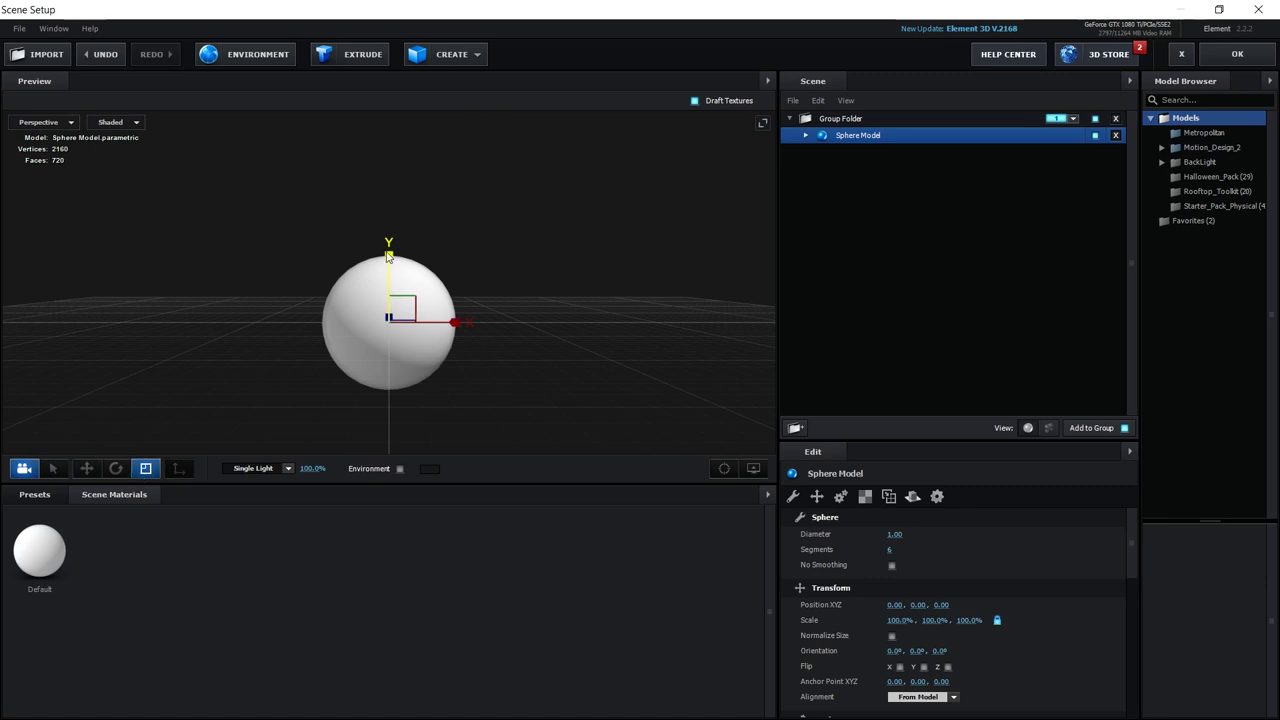
drag(388, 257, 388, 309)
scroll(548, 392, up, 3)
drag(510, 325, 562, 250)
drag(402, 173, 402, 158)
drag(545, 364, 548, 296)
drag(402, 190, 402, 198)
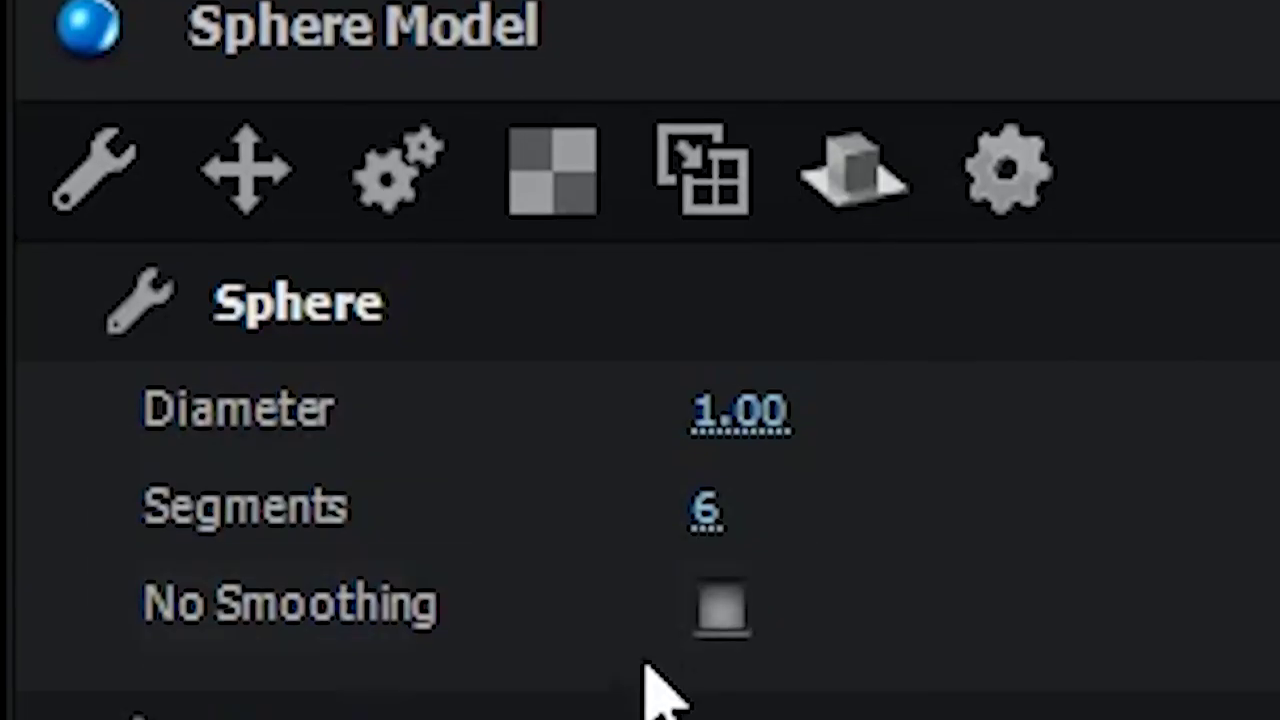
- Set the flattened sphere's Segments to 4
drag(710, 515, 309, 714)
drag(720, 511, 850, 511)
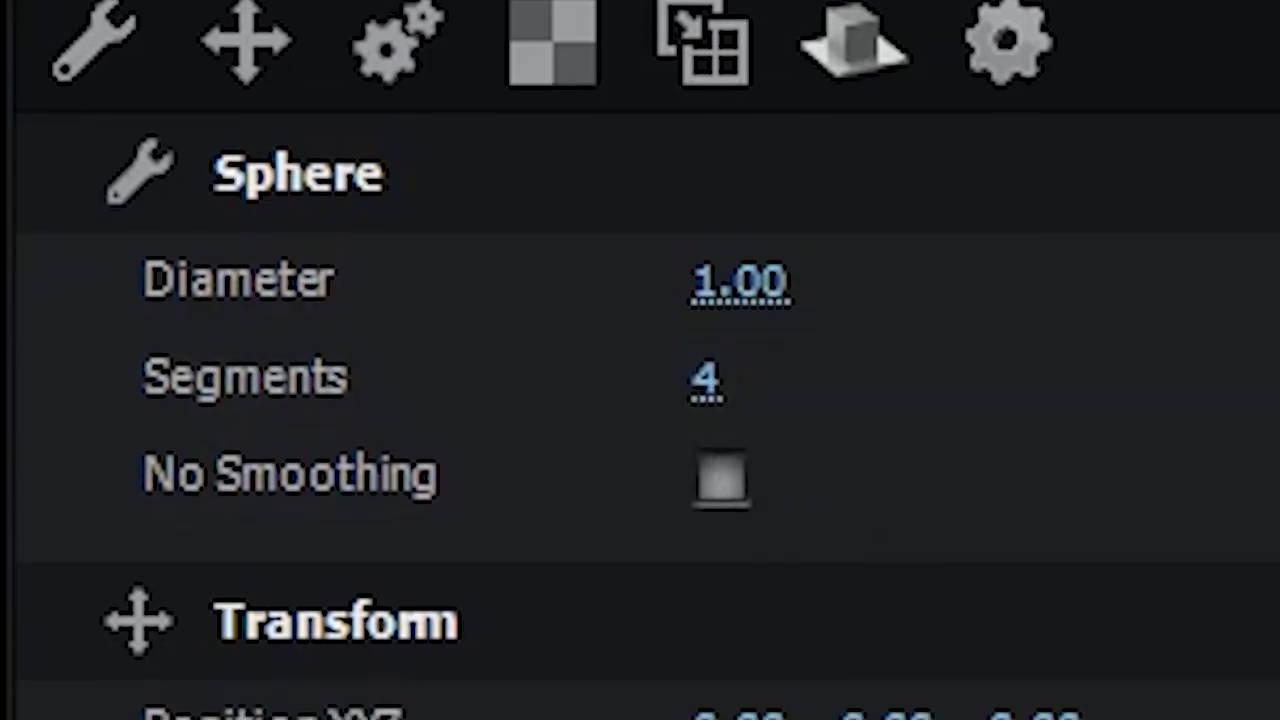
click(645, 303)
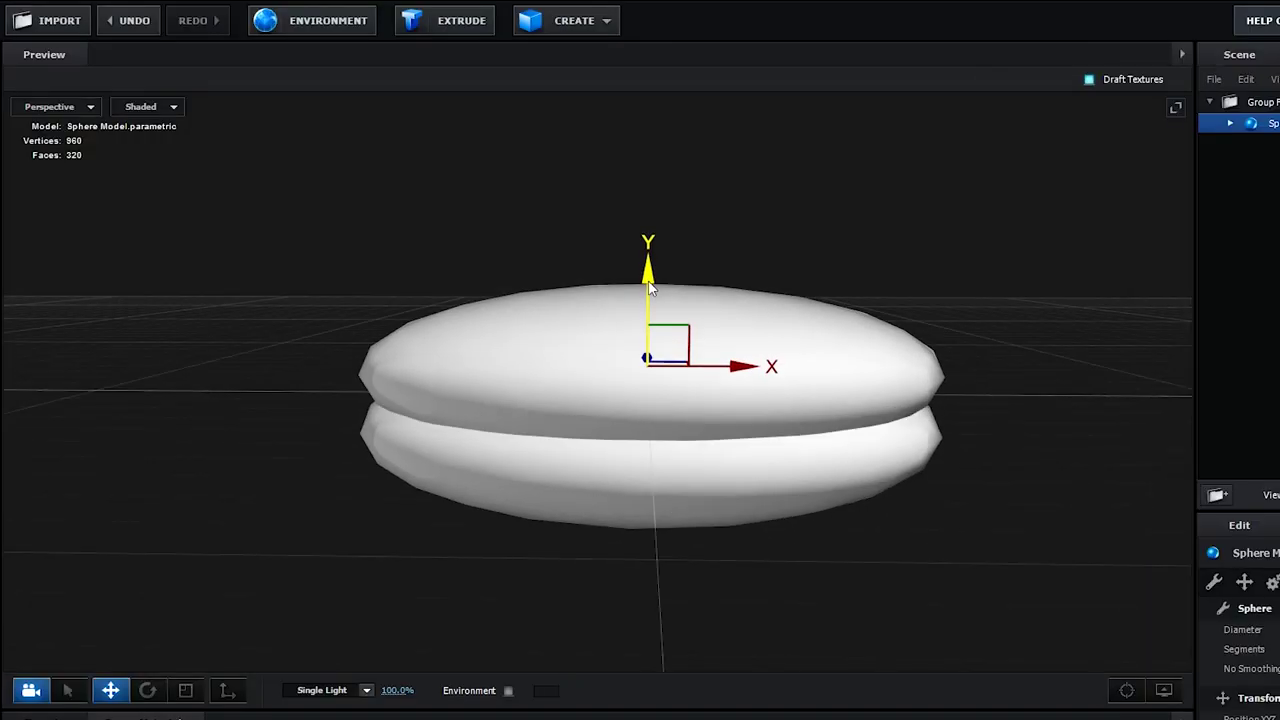
- Stack copies of the flattened sphere along the Y axis into a column of four discs
mouse_move(648, 284)
mouse_down()
mouse_move(648, 392)
mouse_move(646, 192)
mouse_move(647, 267)
mouse_up()
drag(1026, 266, 1008, 310)
drag(654, 275, 654, 269)
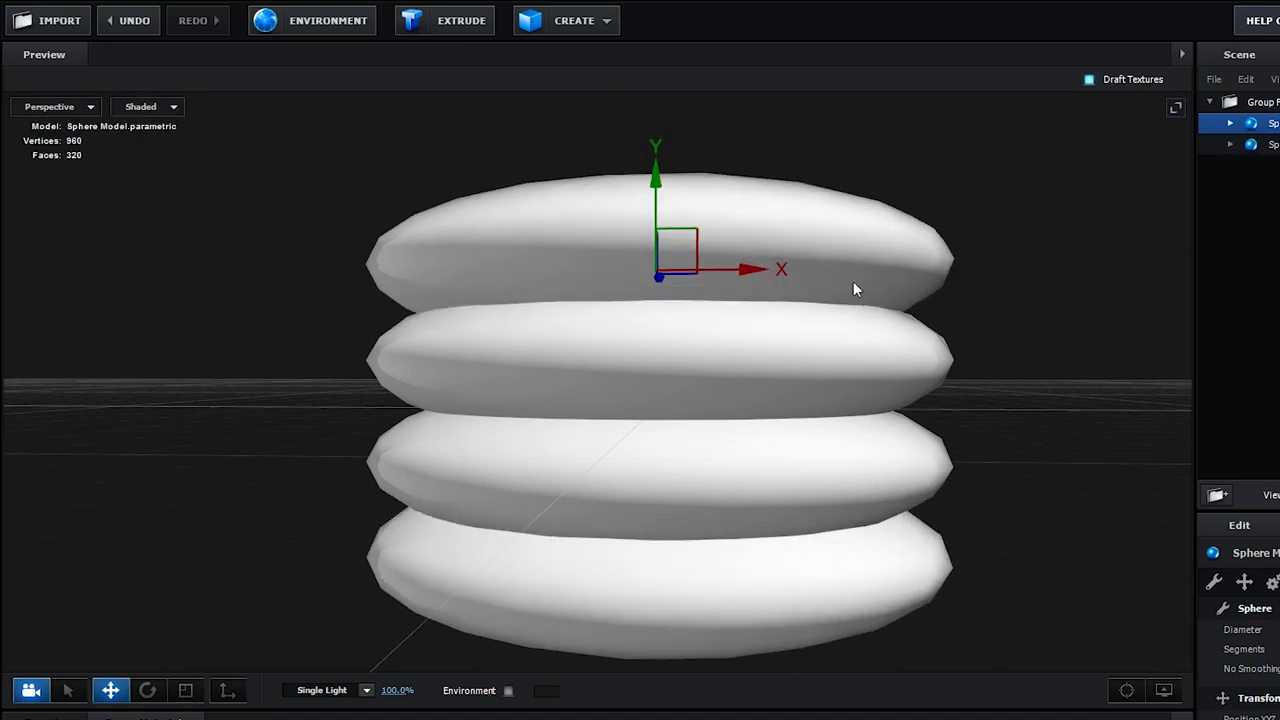
drag(853, 282, 846, 308)
- Duplicate the top disc upward with progressively smaller diameters to complete a ribbed ball shape, and accept the scene
scroll(846, 308, down, 2)
drag(643, 211, 649, 186)
click(111, 691)
key(ctrl+d)
drag(1275, 630, 1262, 630)
key(ctrl+d)
drag(652, 213, 652, 173)
key(ctrl+d)
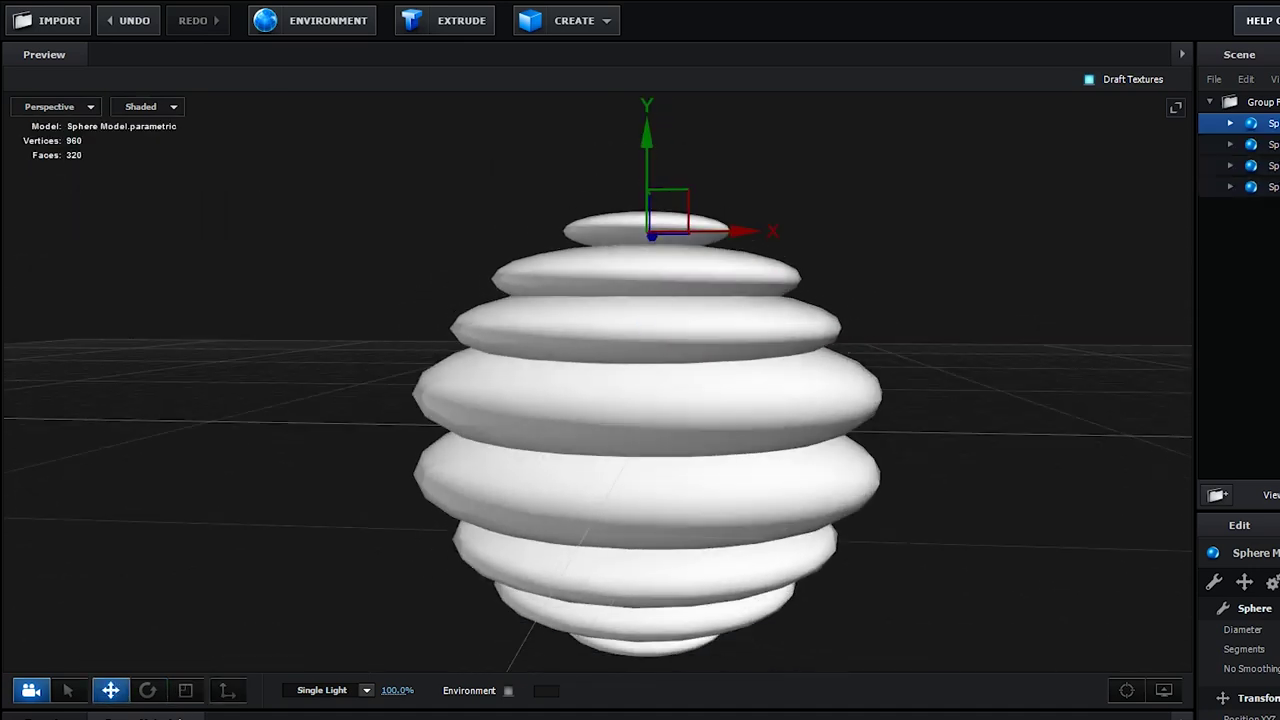
mouse_move(913, 432)
mouse_down()
mouse_move(991, 428)
mouse_move(909, 455)
mouse_up()
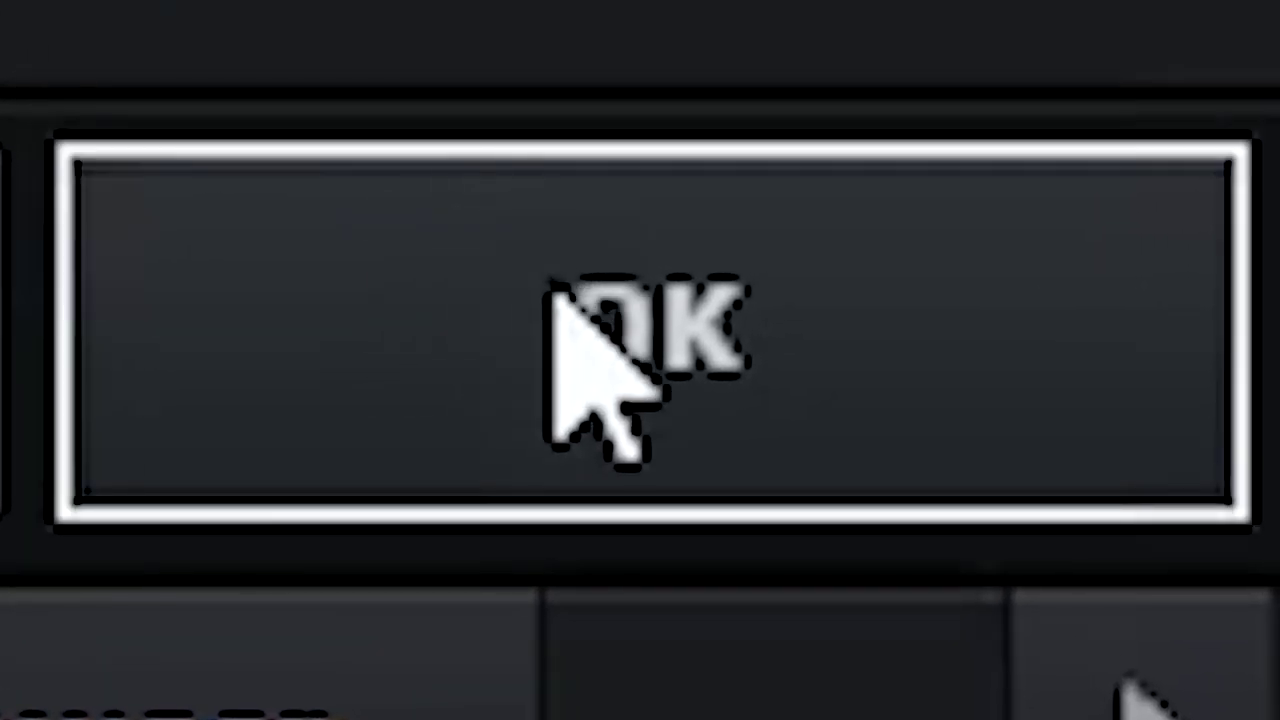
click(550, 288)
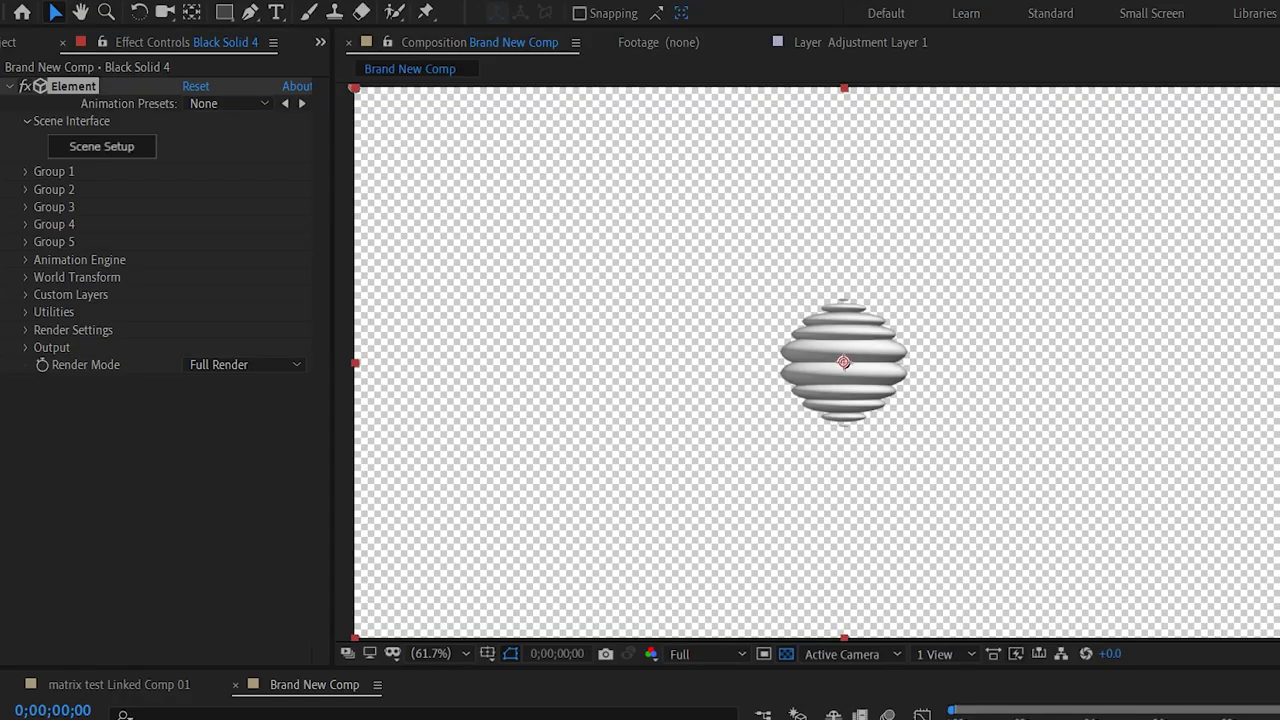
- Set Group 1's Particle Replicator shape to 3D Grid
click(26, 172)
click(41, 207)
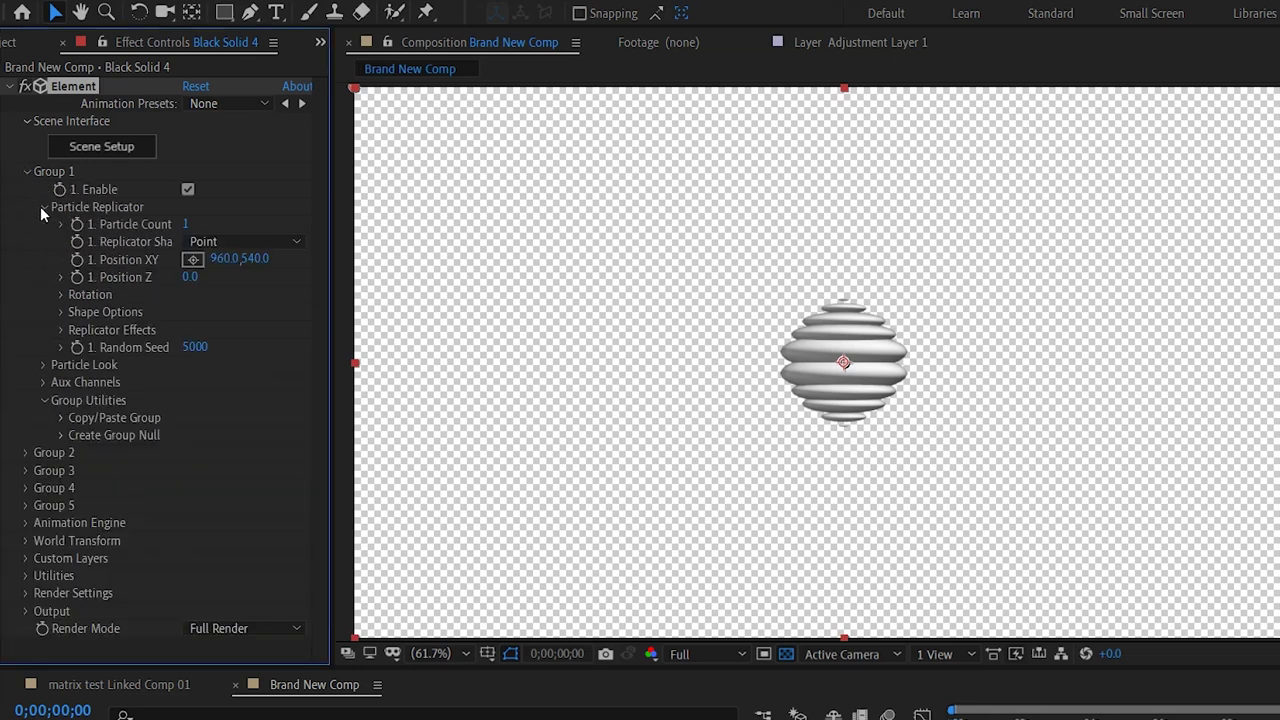
click(224, 244)
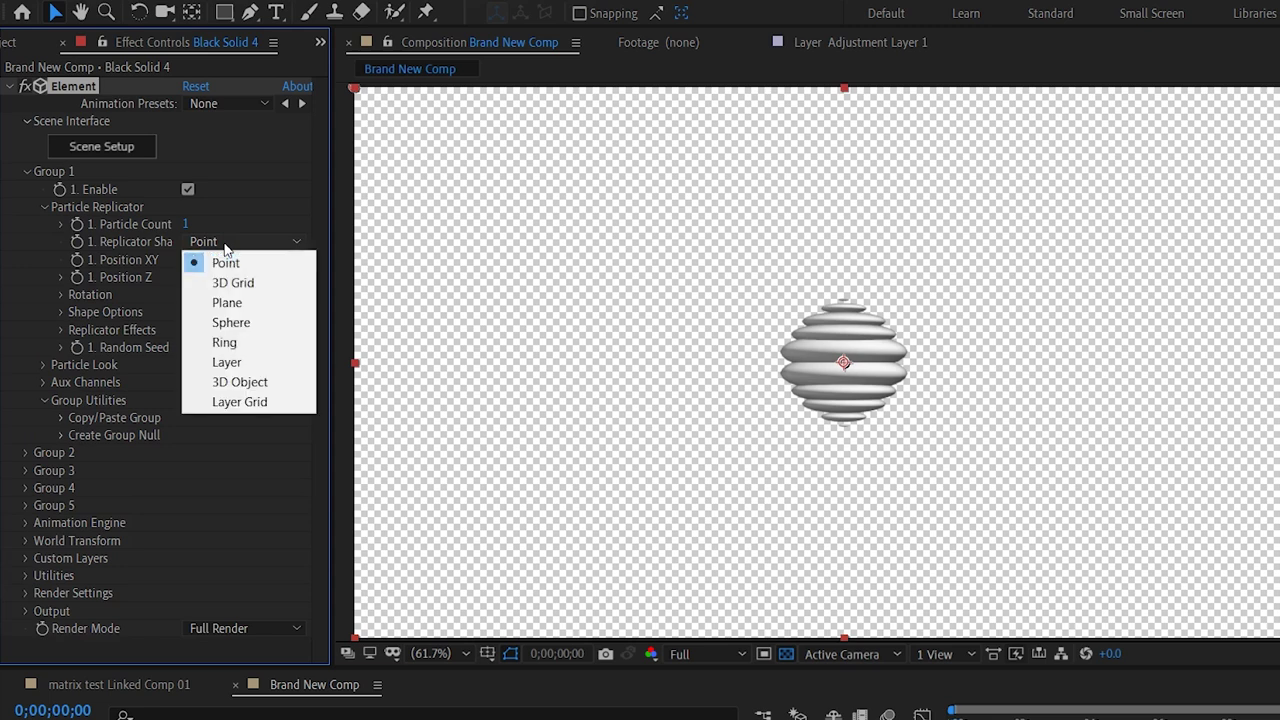
click(231, 282)
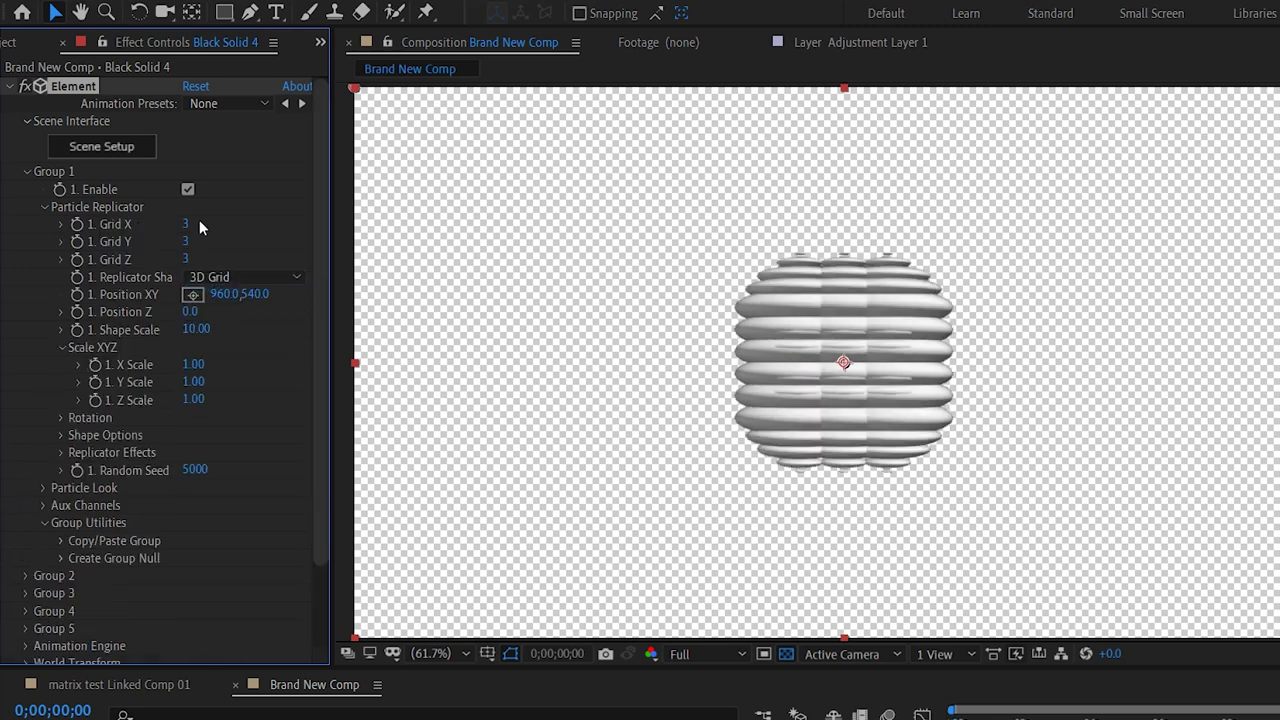
- Set the replicator grid to 1 in X, 100 in Y and 1 in Z
key(Return)
click(184, 257)
text(0)
key(Return)
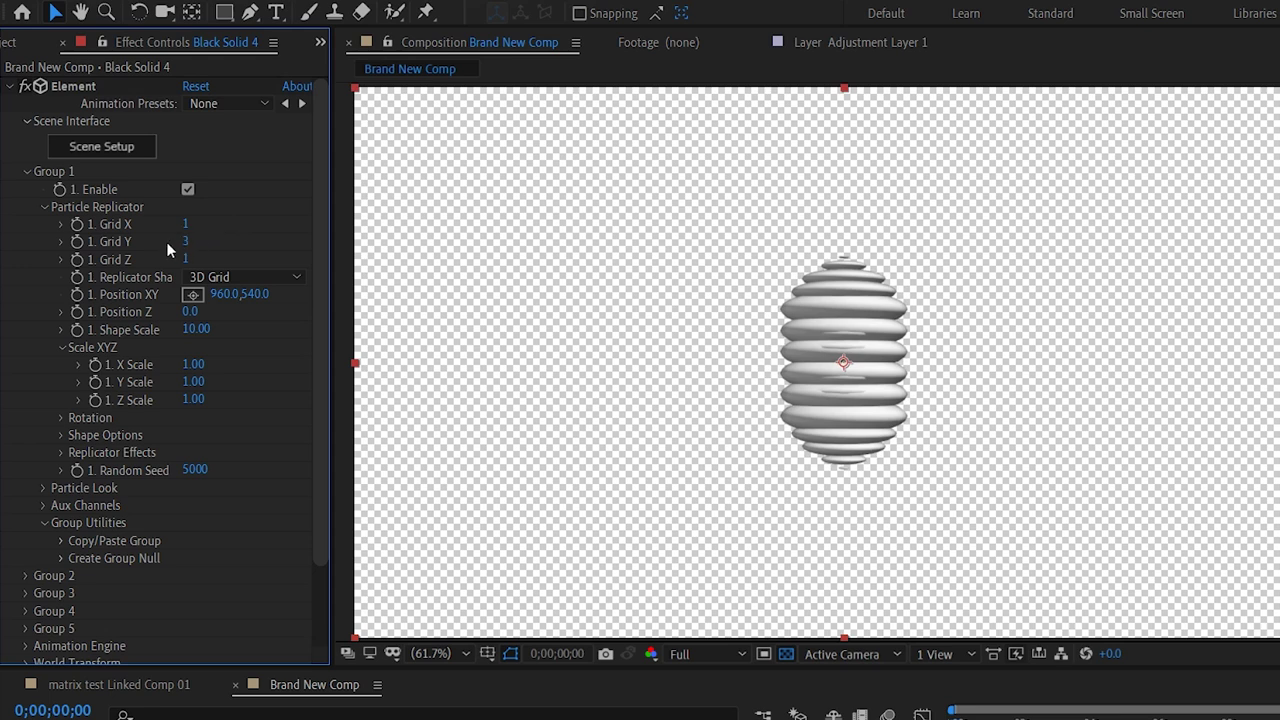
text(100)
key(Return)
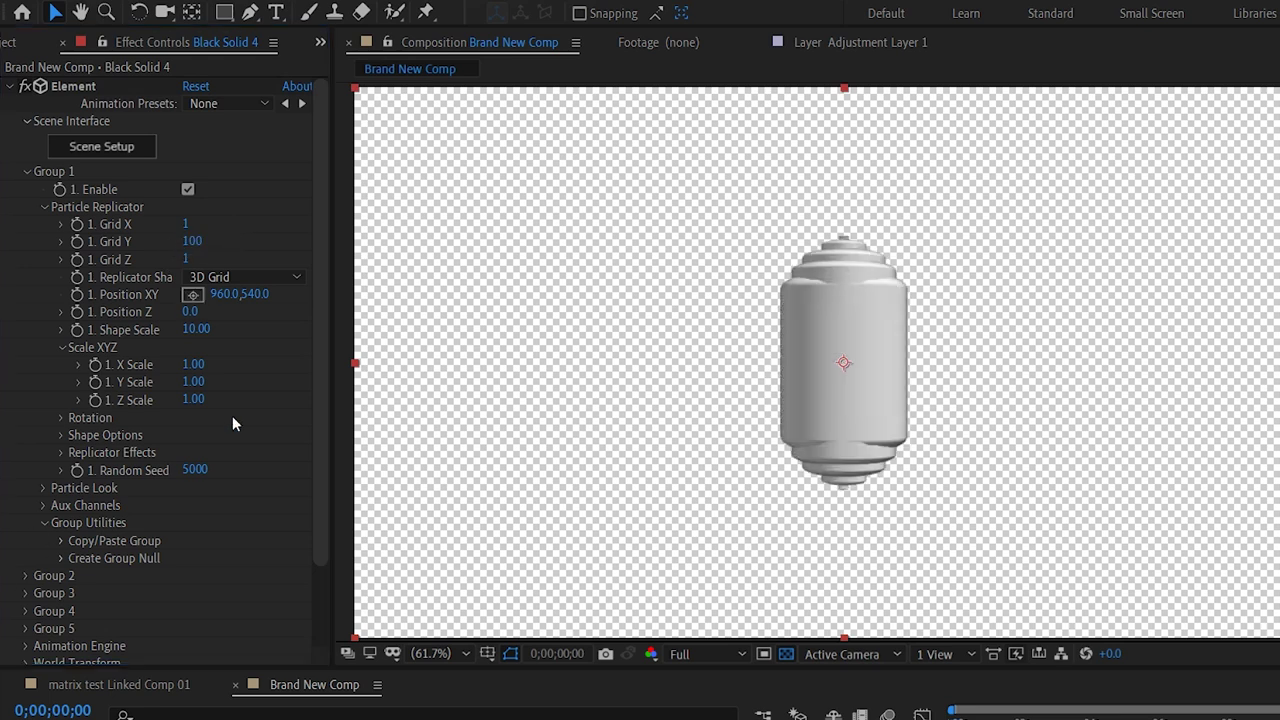
- Set Group 1's Shape Scale to 215.10 and Particle Size to 2.20 so the ribbed balls form a chain with touching tips
drag(200, 328, 756, 338)
click(44, 488)
drag(198, 496, 121, 495)
drag(188, 325, 528, 318)
scroll(823, 451, up, 4)
scroll(823, 451, down, 1)
drag(823, 451, 746, 525)
drag(205, 320, 21, 340)
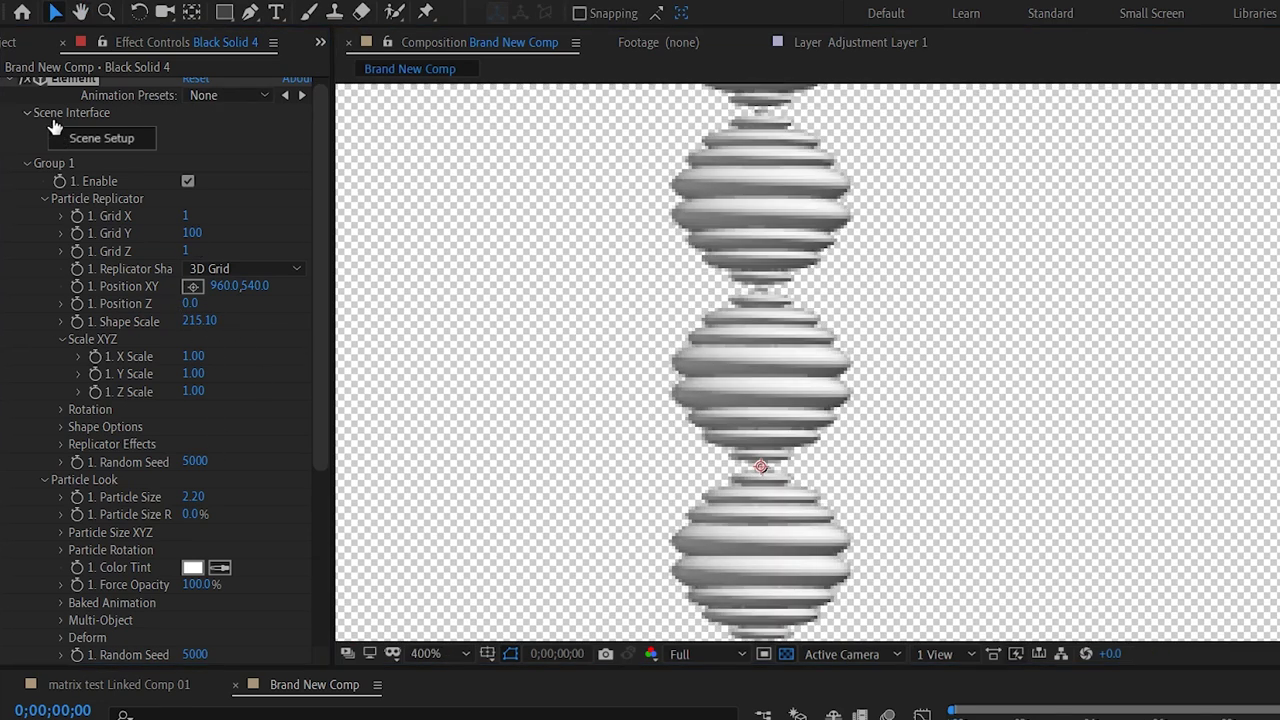
- Set Element's Group to Export utility to Group 1 and generate an OBJ of the ribbed chain
click(27, 164)
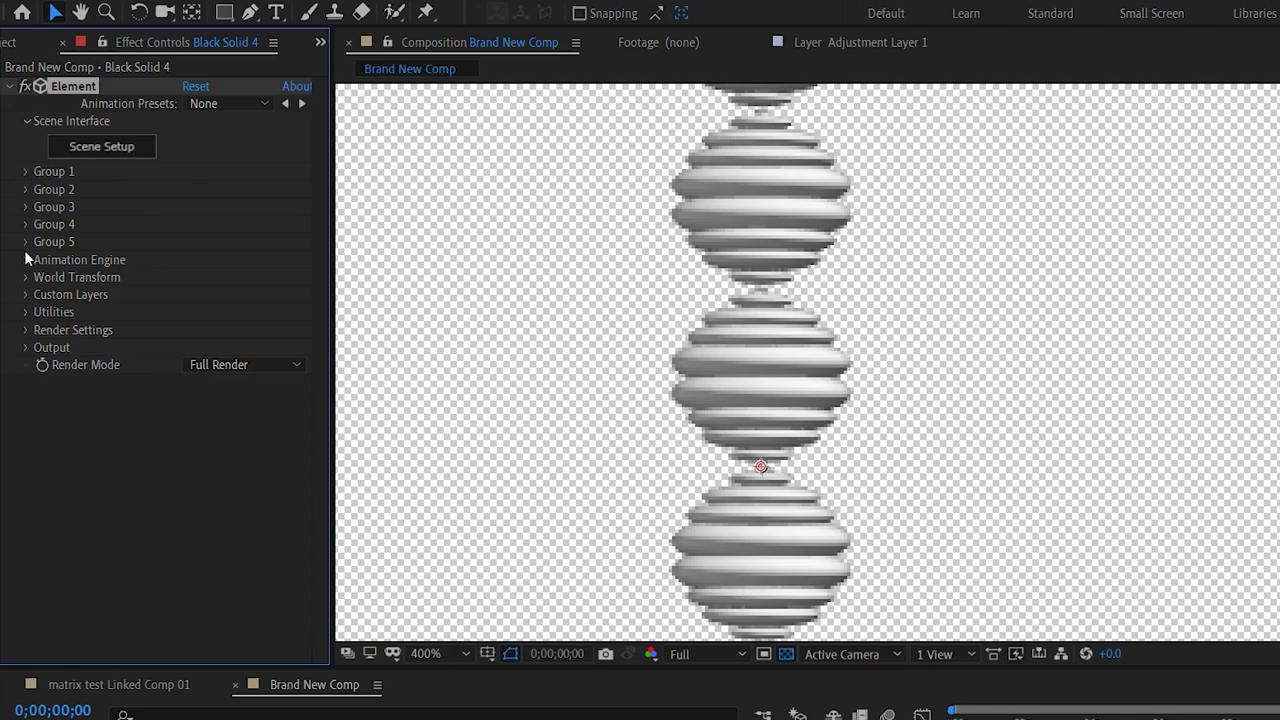
click(25, 312)
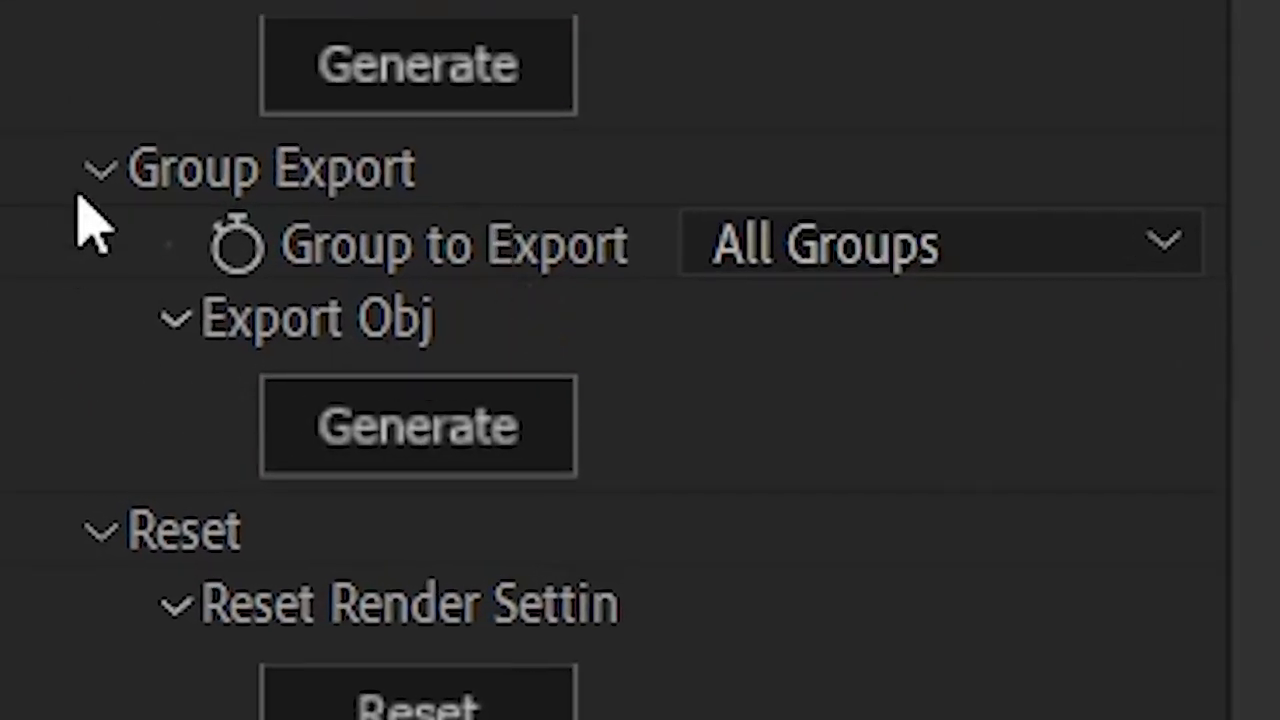
click(720, 243)
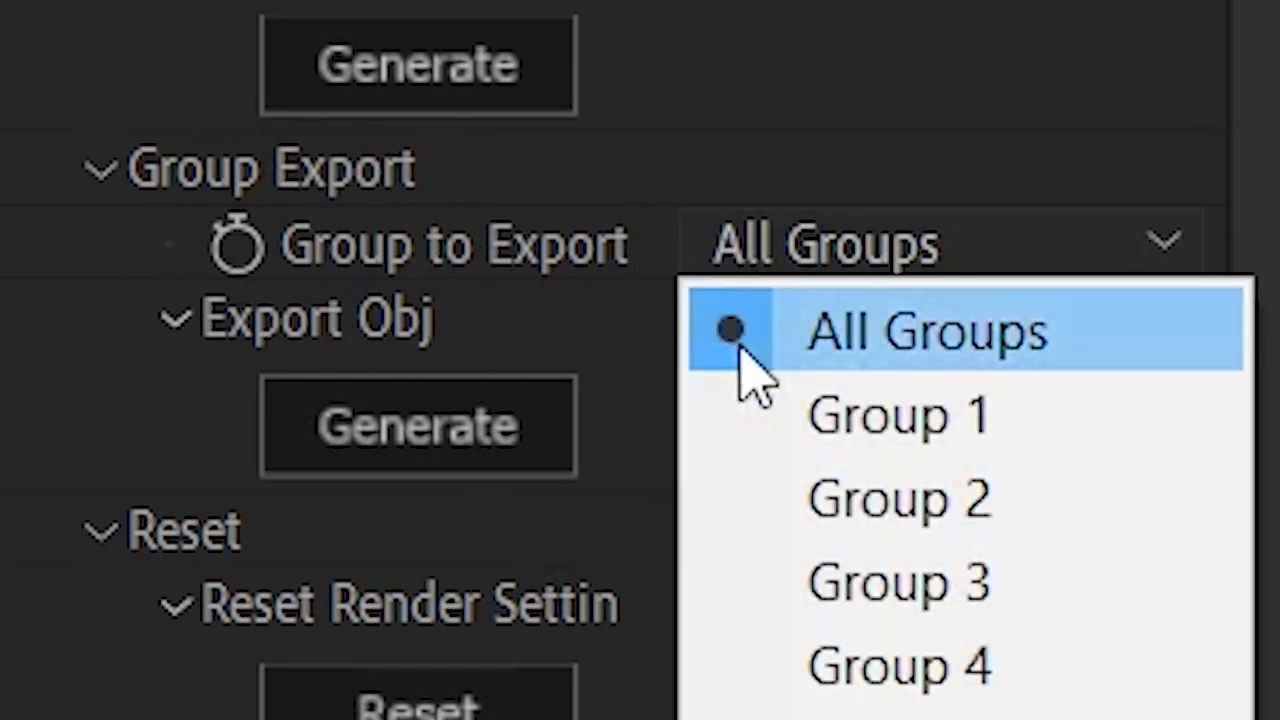
click(763, 424)
click(552, 430)
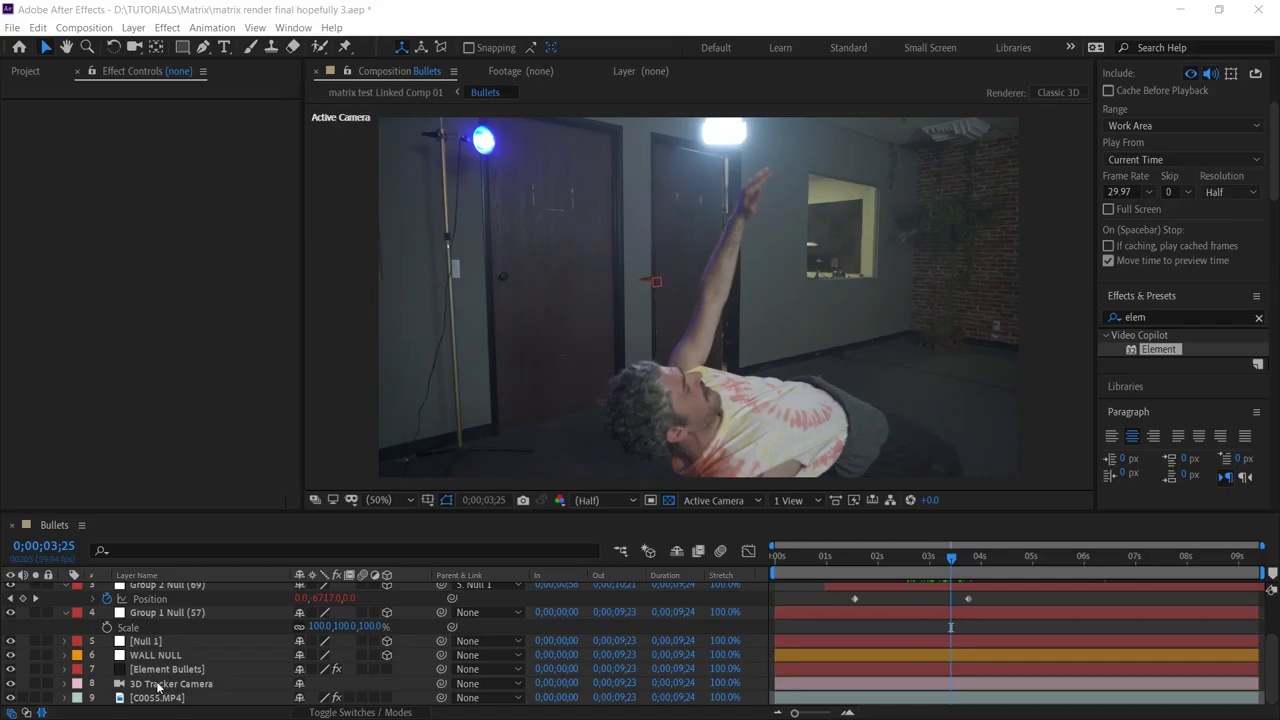
- Duplicate the Element Bullets layer and import Bullet Trail v2.obj into its scene with Model Center alignment
click(156, 669)
key(ctrl+d)
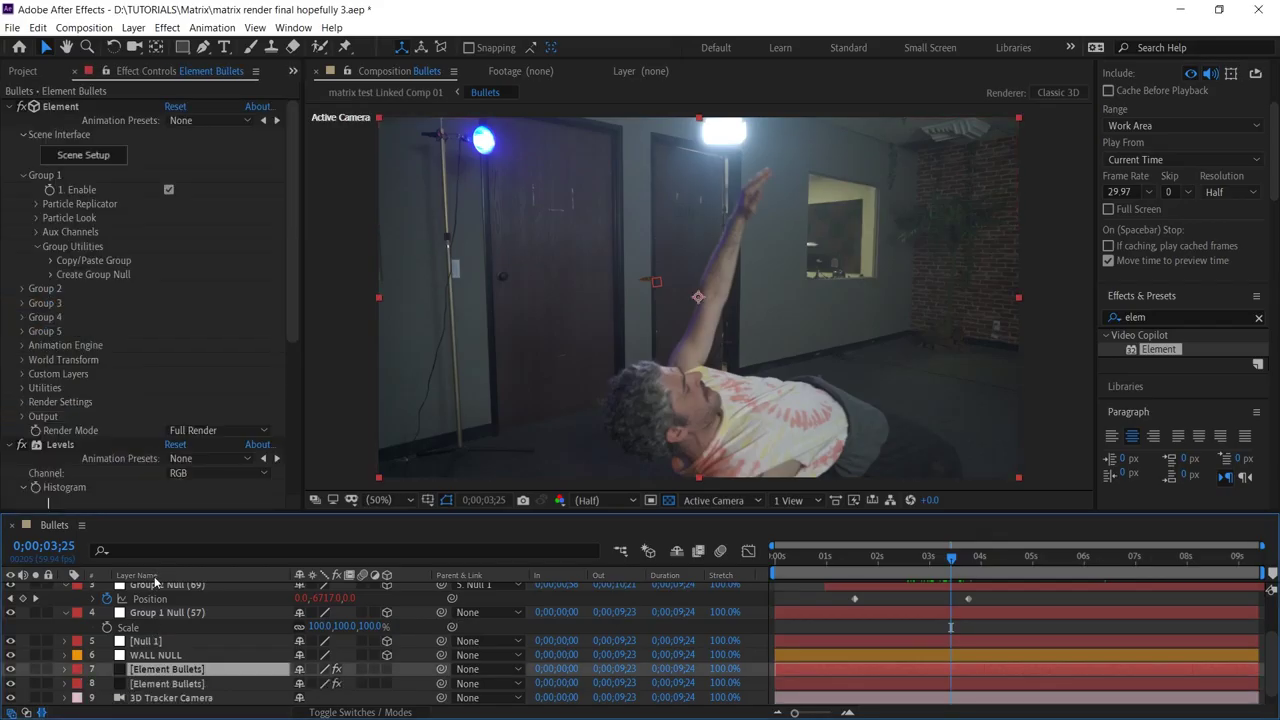
click(105, 157)
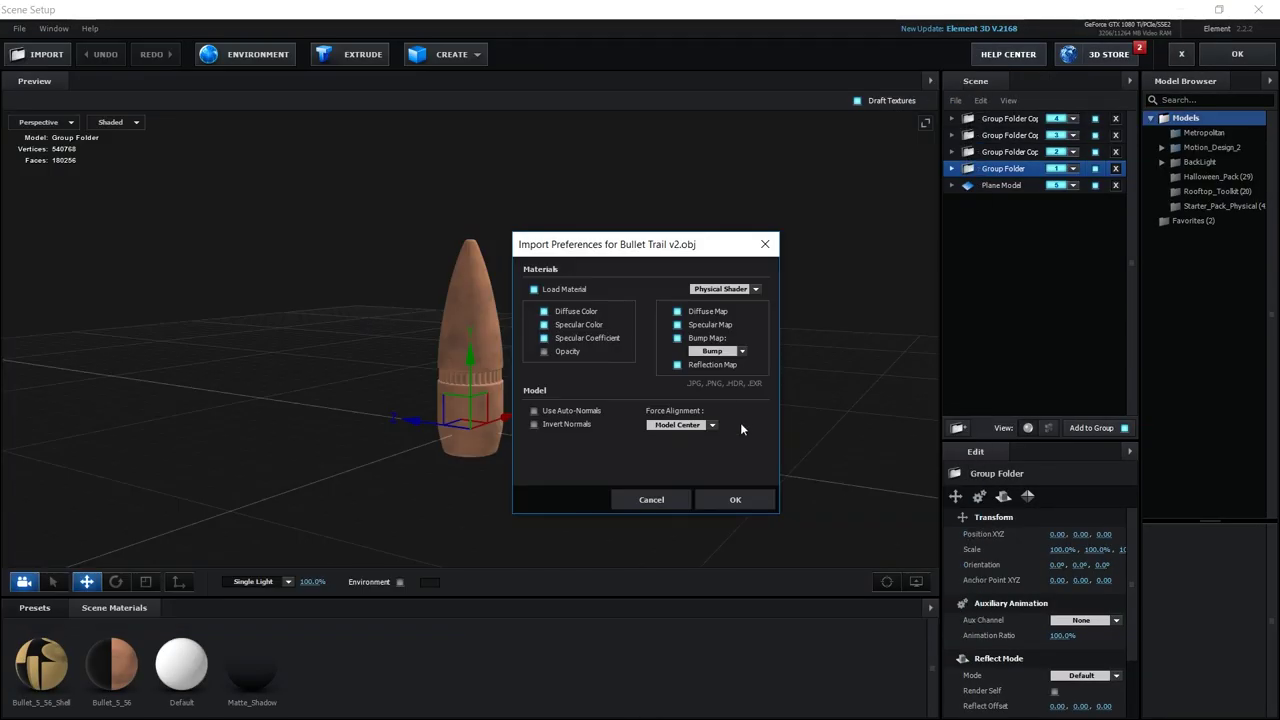
click(727, 493)
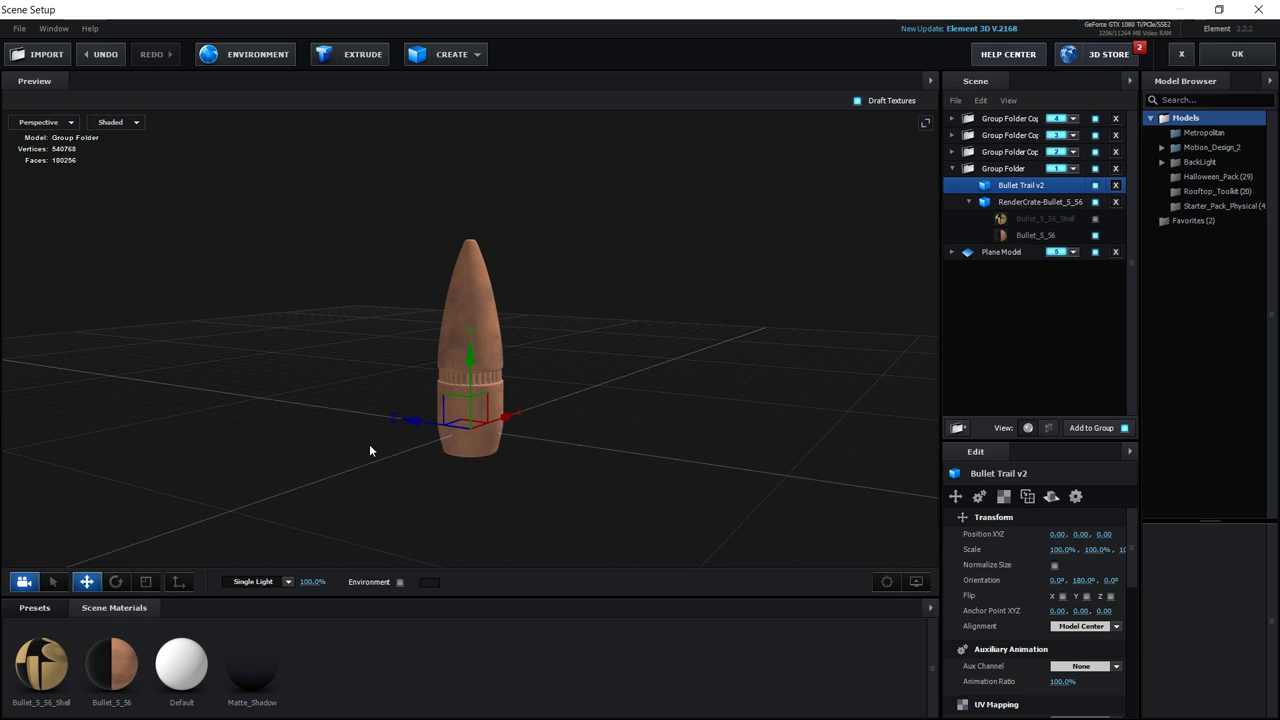
click(467, 444)
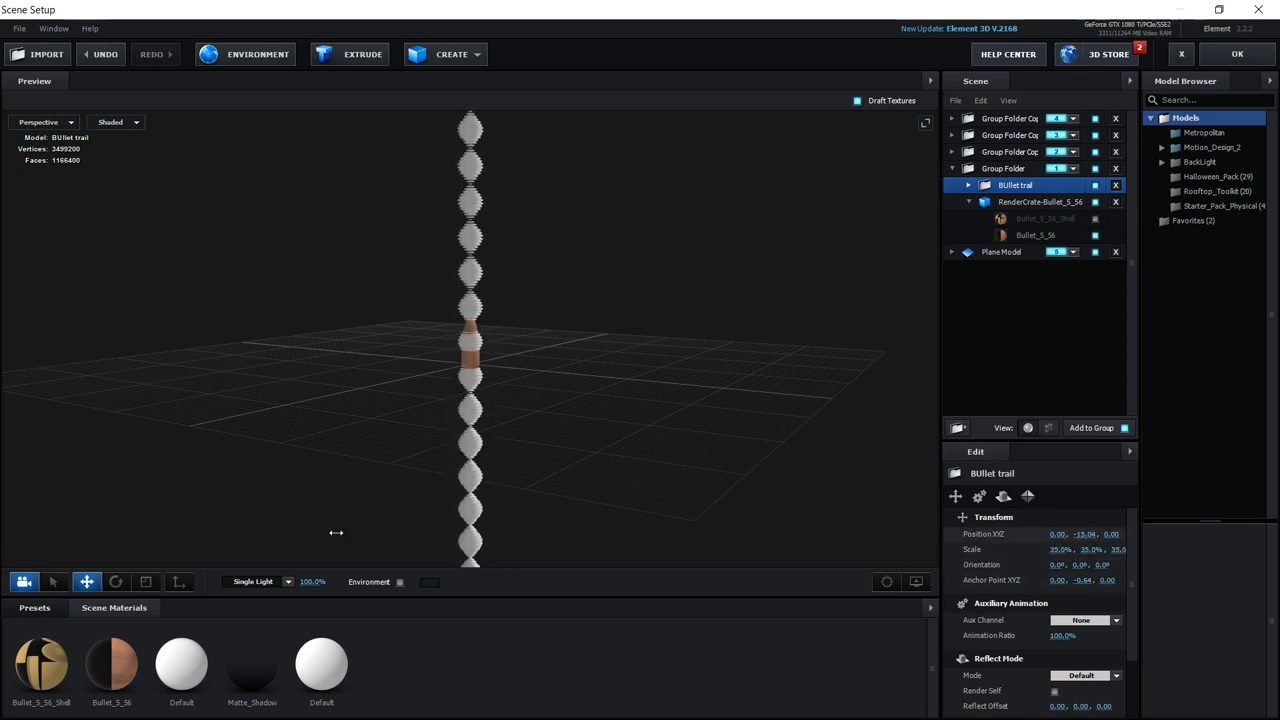
- Lower the bullet trail group to a Y position of -17.99 so it starts directly beneath the bullet
drag(132, 522, 138, 522)
scroll(608, 464, up, 10)
drag(608, 464, 590, 370)
- Enlarge the preset area and apply the Glass material from the Physical presets to the bullet trail
drag(209, 598, 209, 497)
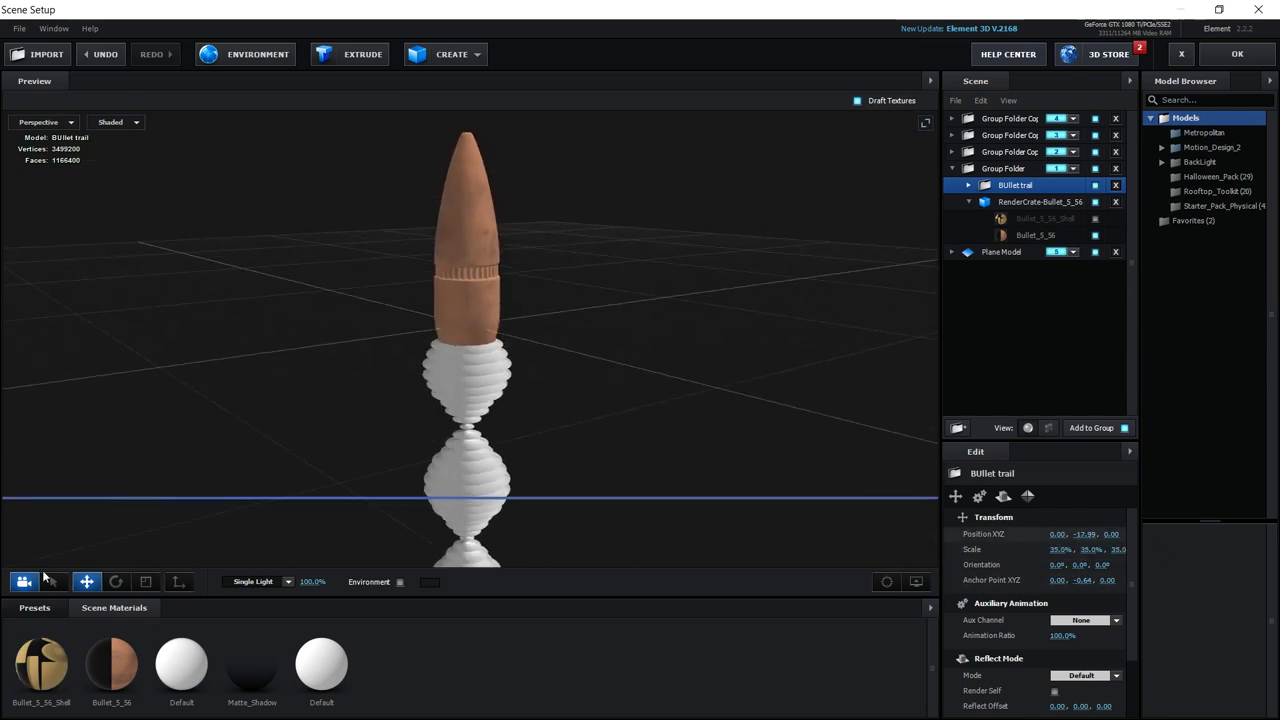
click(35, 508)
click(67, 585)
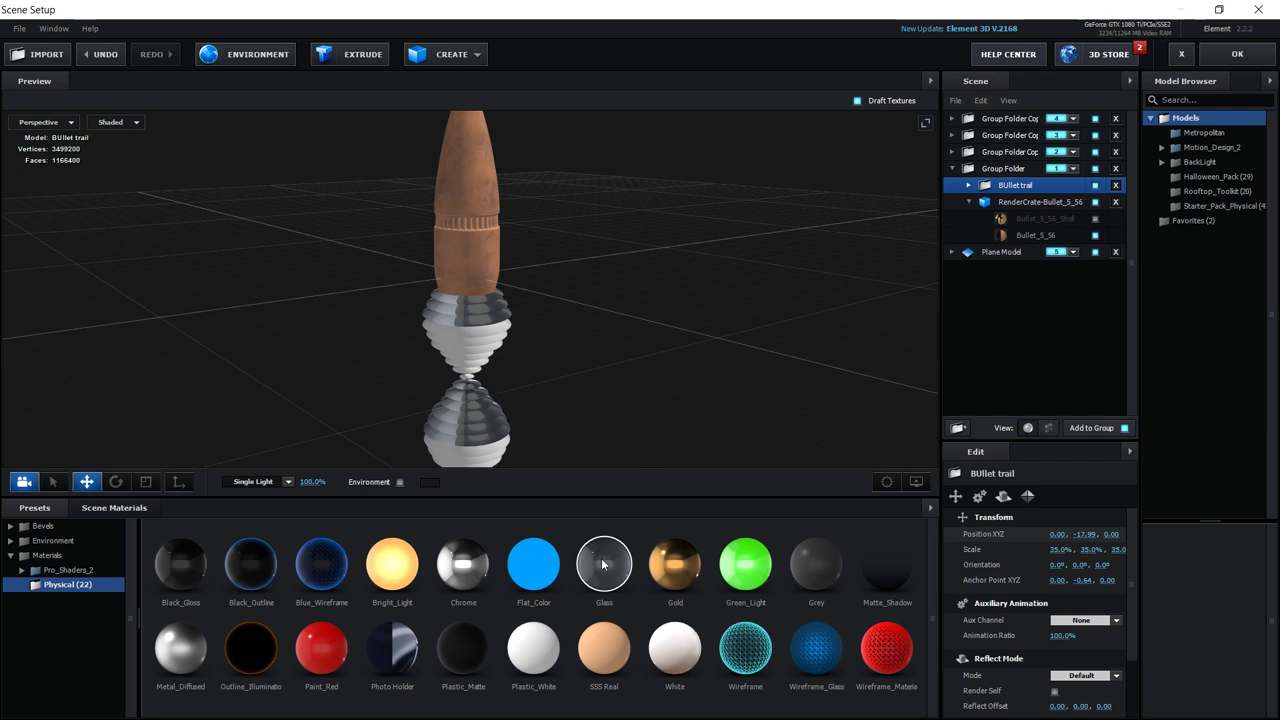
drag(572, 481, 452, 362)
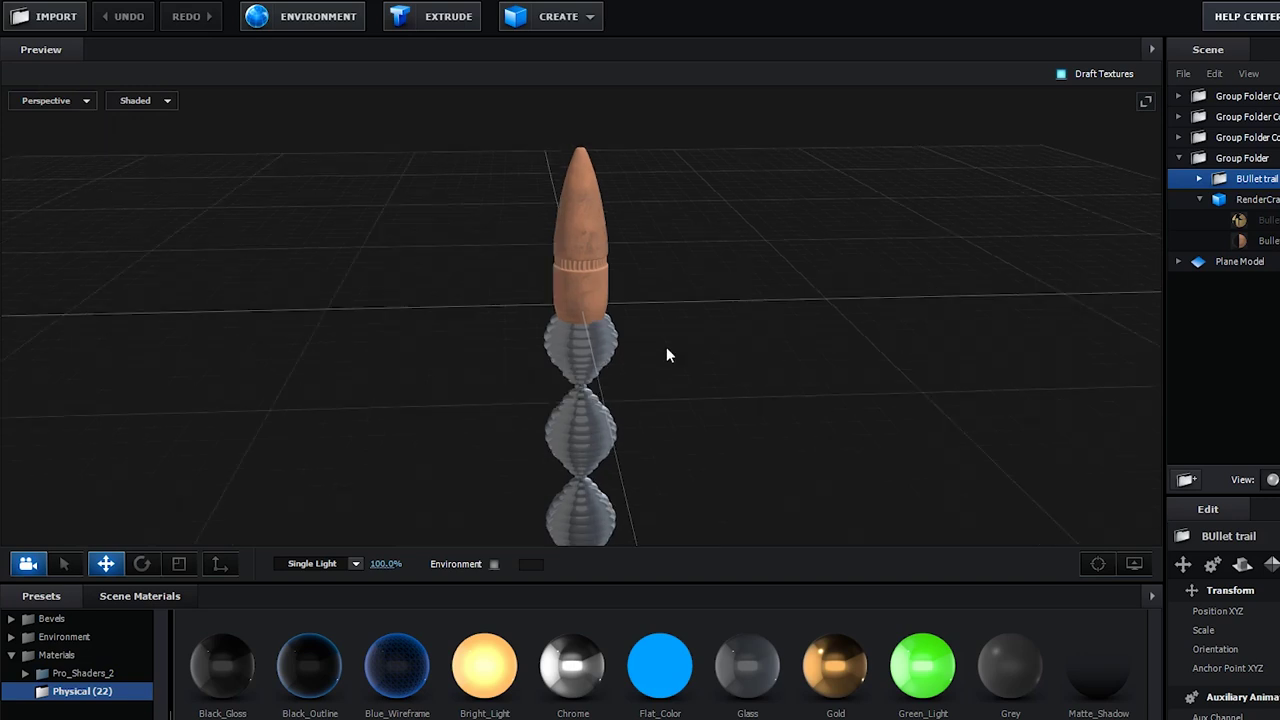
- Apply the Matte_Shadow material to the bullet above the trail and accept the scene
scroll(664, 348, up, 5)
drag(653, 86, 651, 298)
drag(1102, 681, 591, 354)
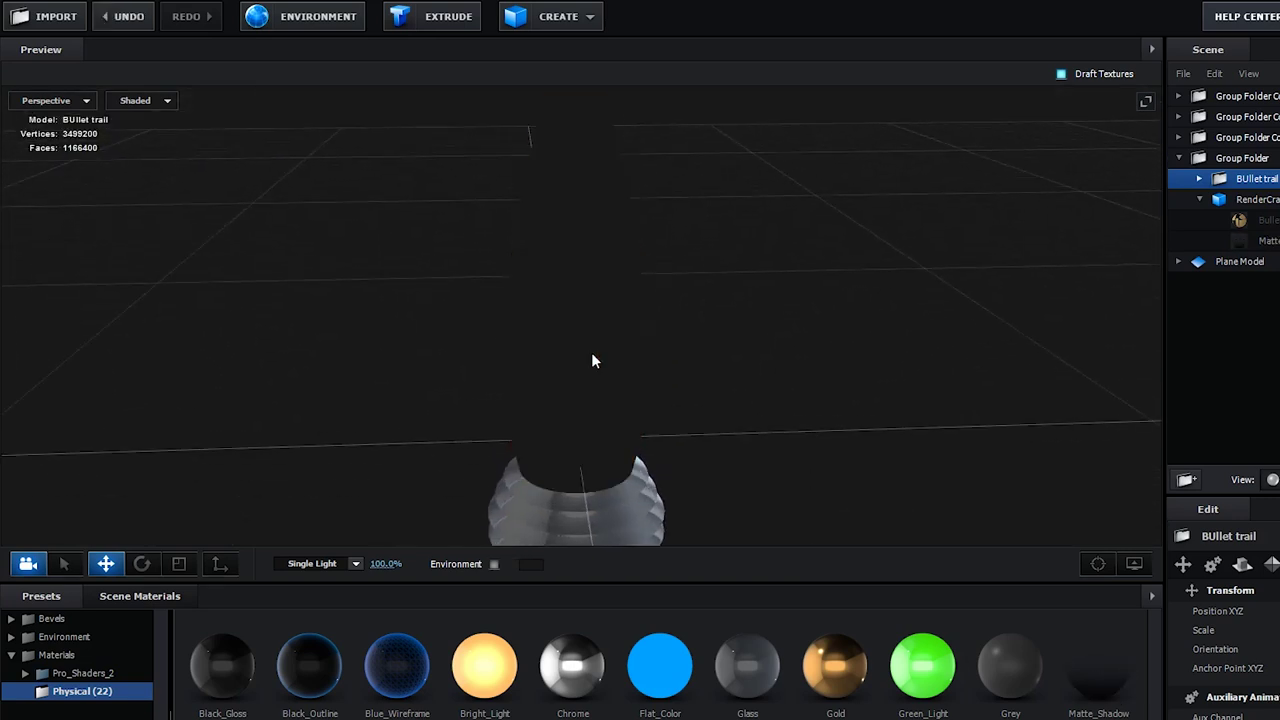
drag(749, 411, 791, 468)
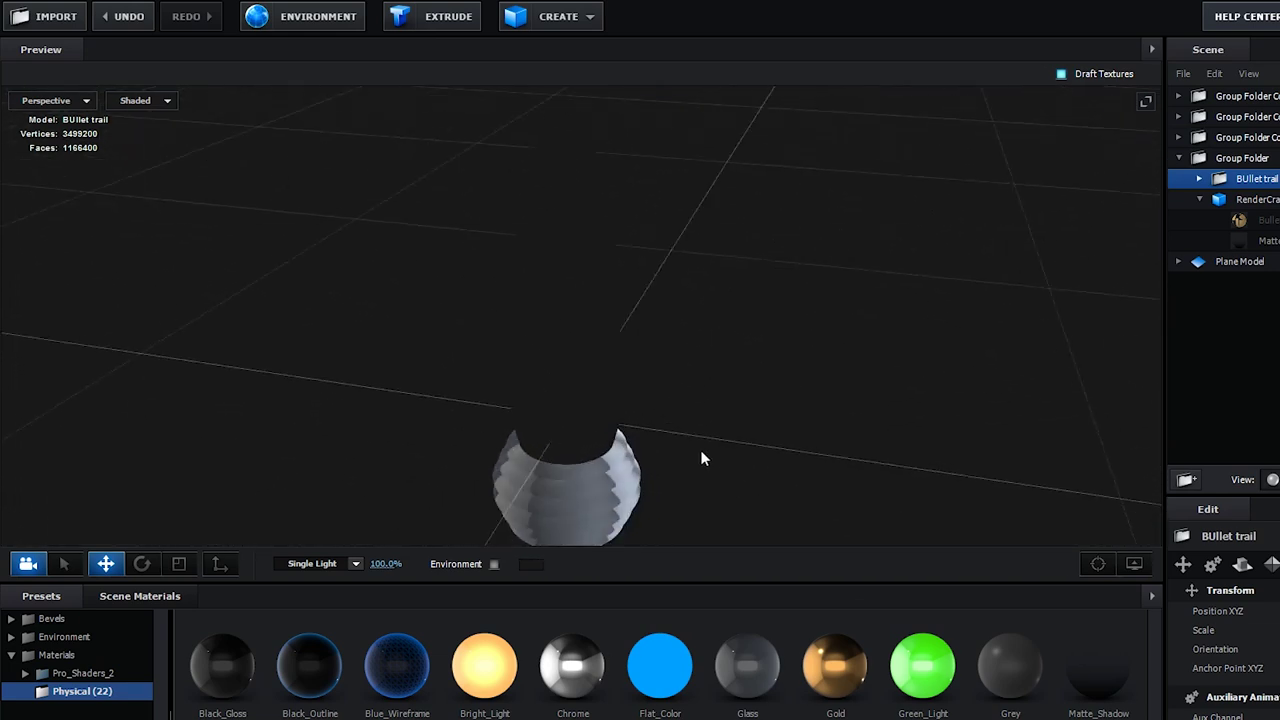
drag(657, 455, 342, 482)
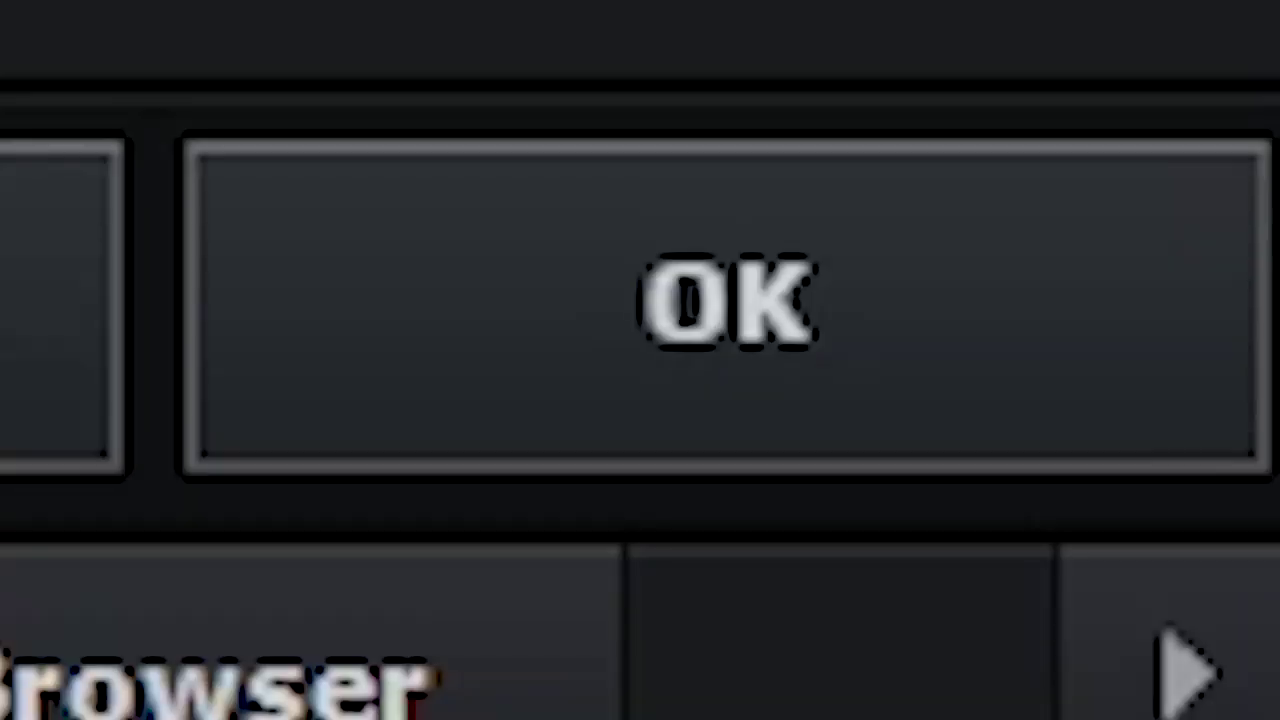
click(636, 268)
- Taper the nearer bullet trail using the Taper Amount in Group 1's Deform settings
click(83, 371)
scroll(200, 363, down, 1)
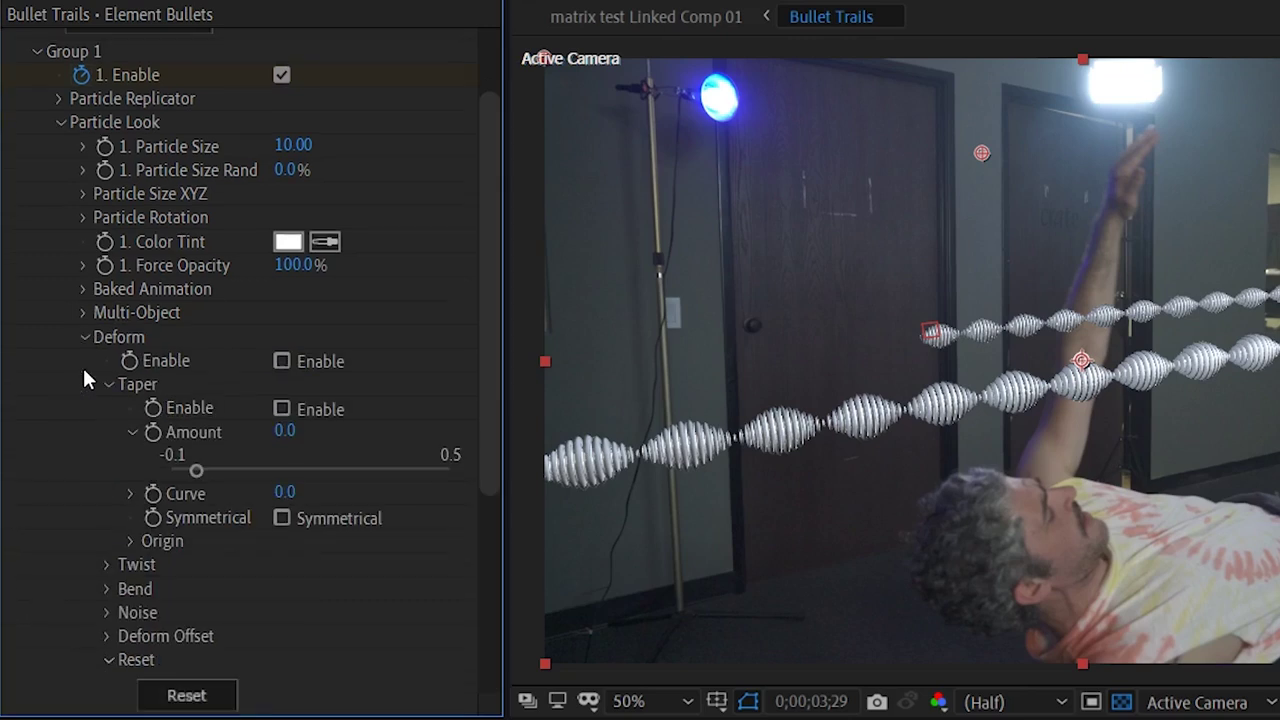
drag(196, 470, 185, 465)
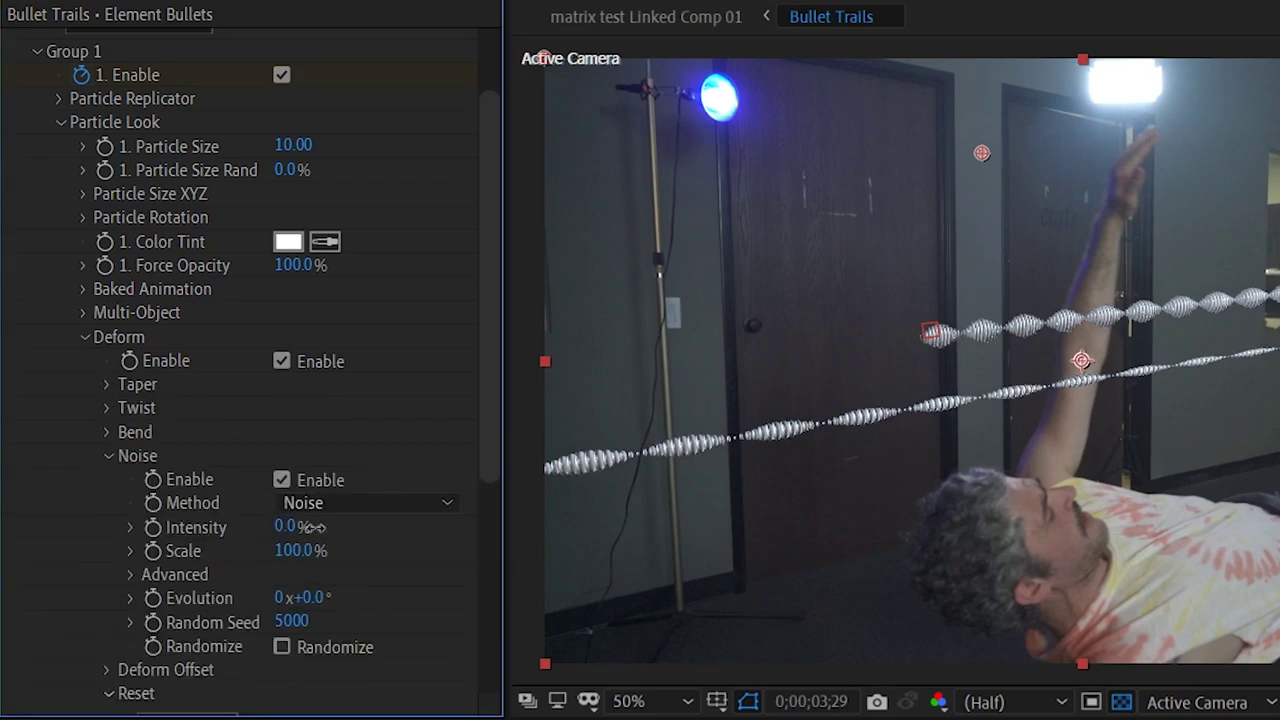
- Try a 1.0% Noise Intensity and adjust the Bend Angle and Bend Direction of Group 1's deformation
drag(279, 529, 281, 531)
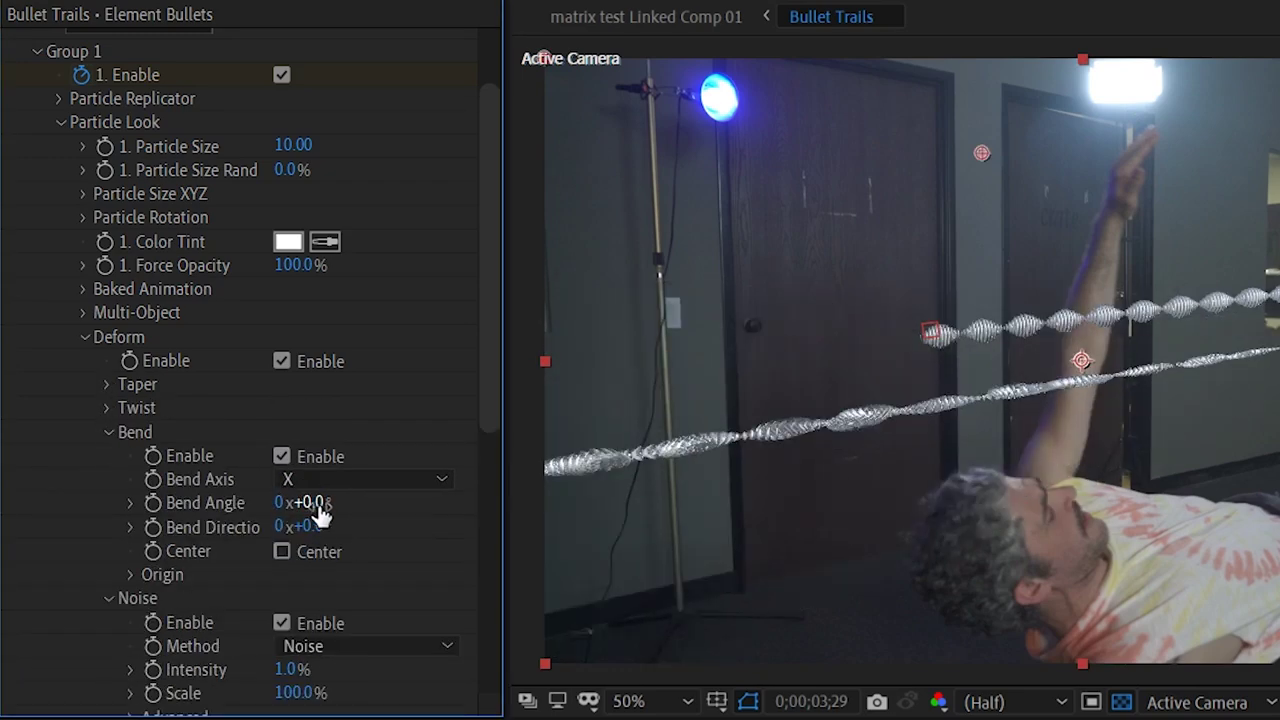
drag(317, 507, 344, 508)
drag(312, 527, 346, 528)
- Enable Twist in Group 1's Deform settings and try different twist values on the trail
click(109, 433)
click(109, 456)
click(109, 408)
click(282, 433)
drag(312, 456, 365, 459)
drag(319, 503, 319, 504)
mouse_move(314, 527)
mouse_down()
mouse_move(349, 526)
mouse_move(314, 527)
mouse_up()
drag(317, 456, 343, 457)
- Try further Bend Direction and Noise Intensity adjustments on the trail, and close Group 1's Deform settings
click(109, 408)
click(109, 432)
click(109, 598)
drag(322, 531, 345, 531)
click(109, 432)
drag(275, 528, 290, 529)
click(109, 457)
click(186, 537)
click(109, 408)
click(86, 337)
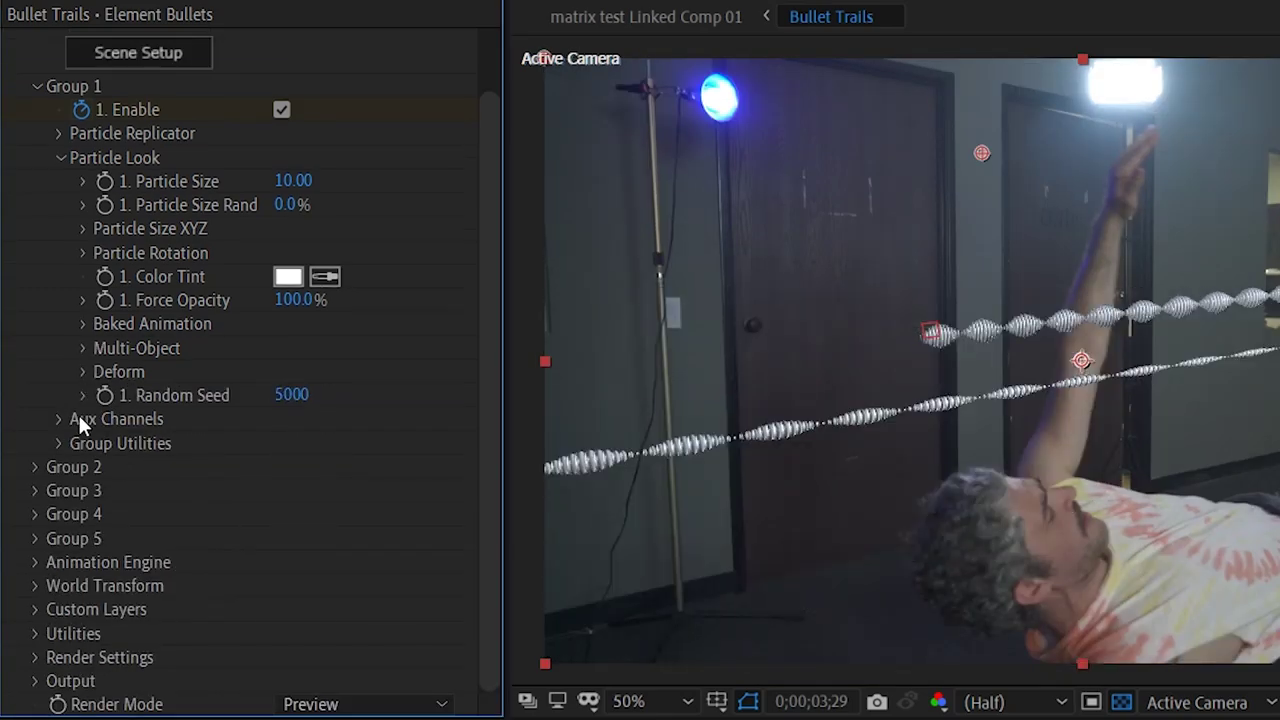
- Set the Fog Color in Element's render settings to a neutral grey with 50% brightness
click(35, 657)
scroll(53, 605, down, 10)
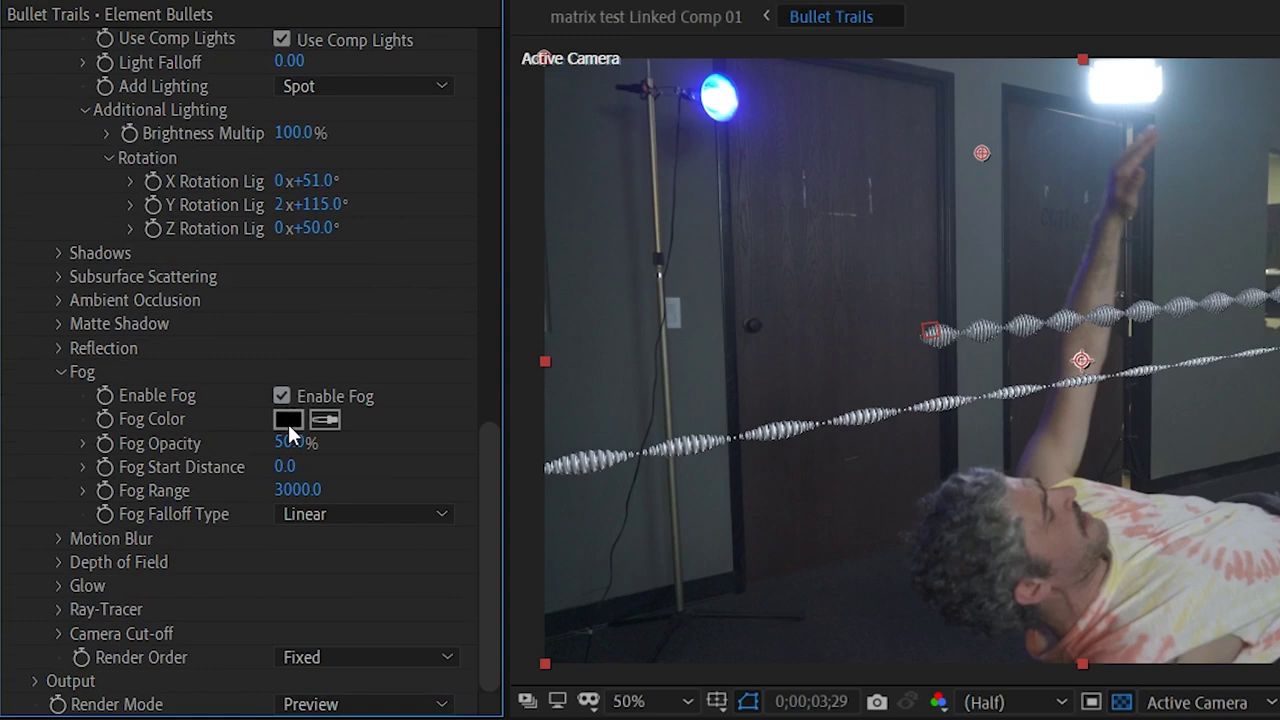
click(288, 420)
drag(525, 430, 529, 402)
click(603, 393)
text(50)
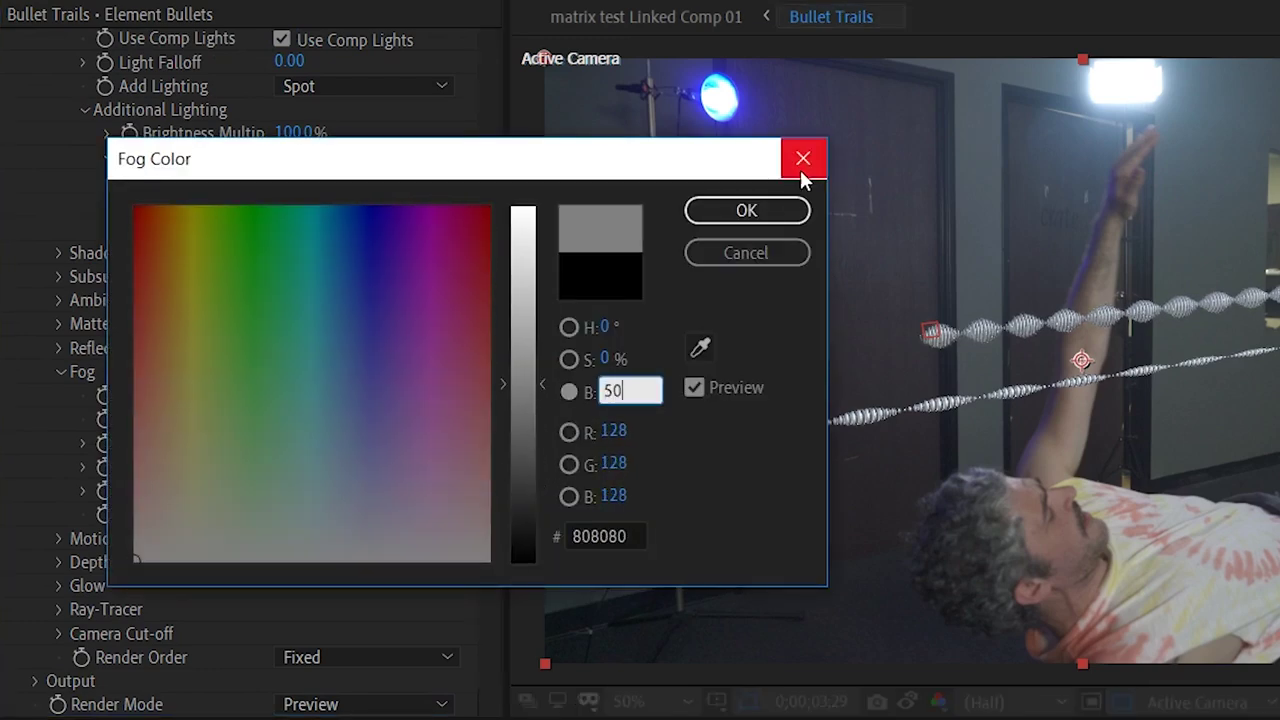
click(801, 170)
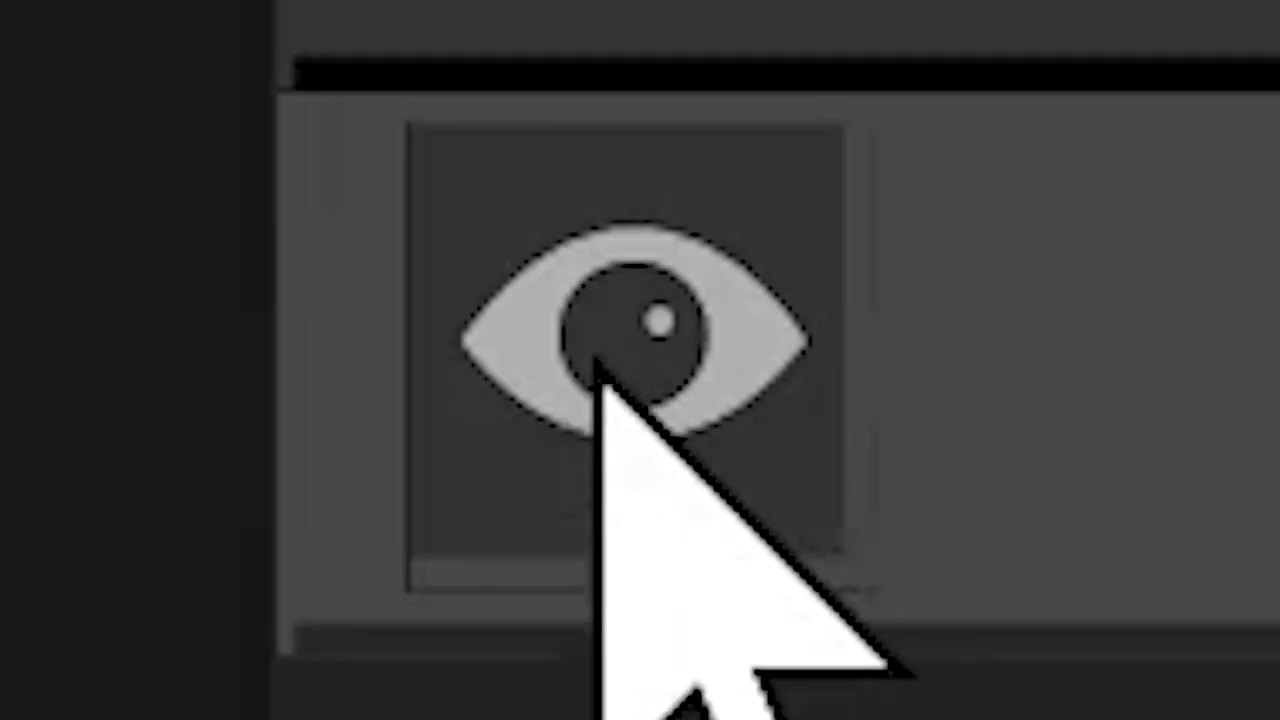
- Create an adjustment layer in the Bullet Trails composition and apply the Displacement Map effect to it
click(598, 368)
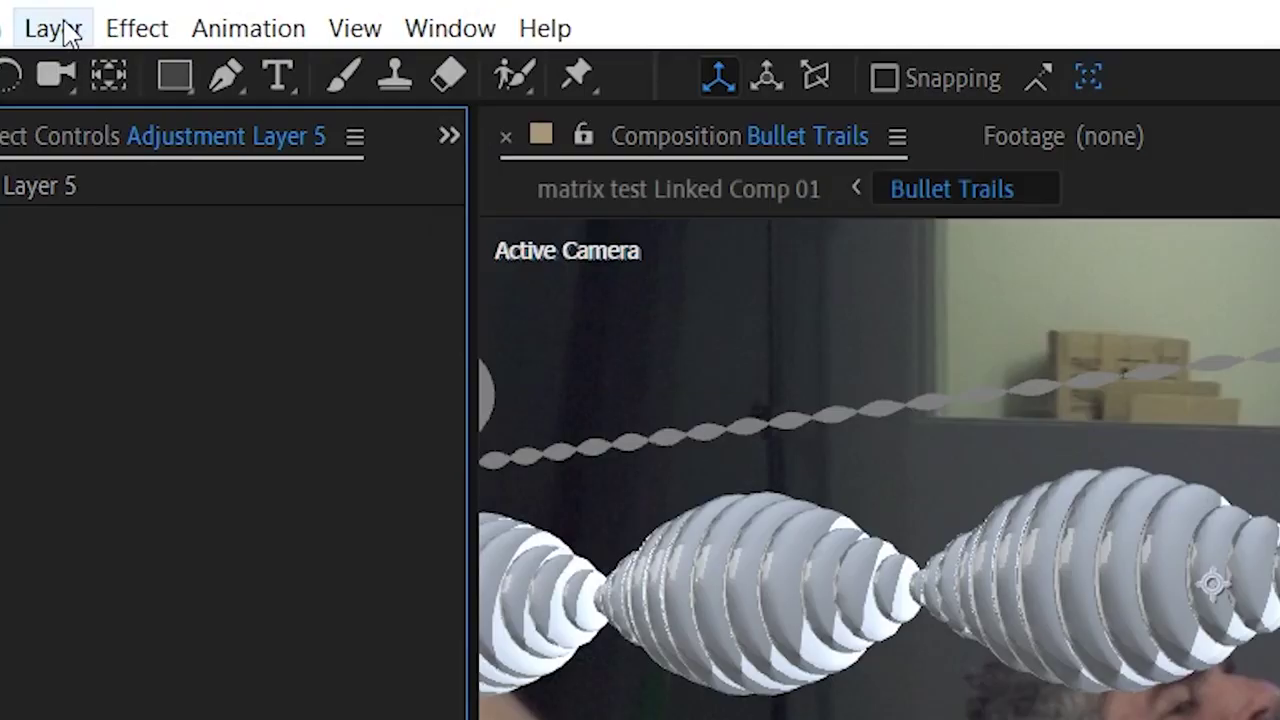
click(63, 32)
mouse_move(100, 73)
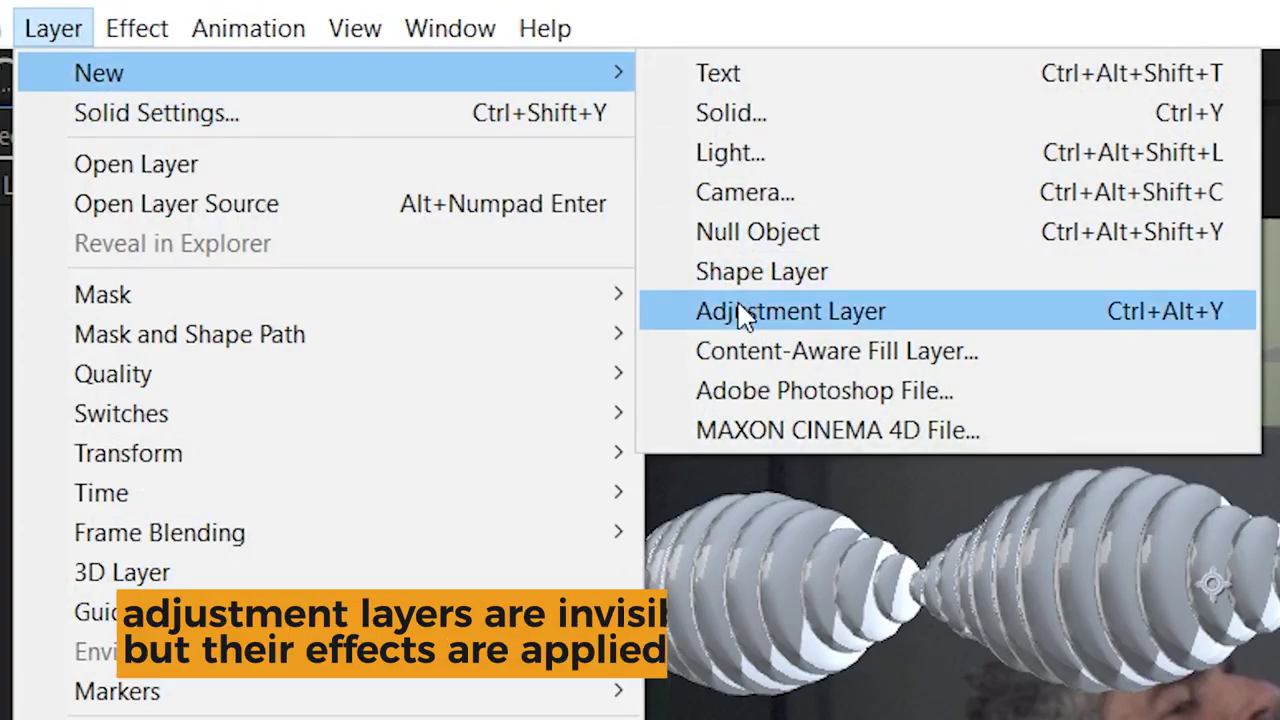
click(740, 314)
text(Displacement)
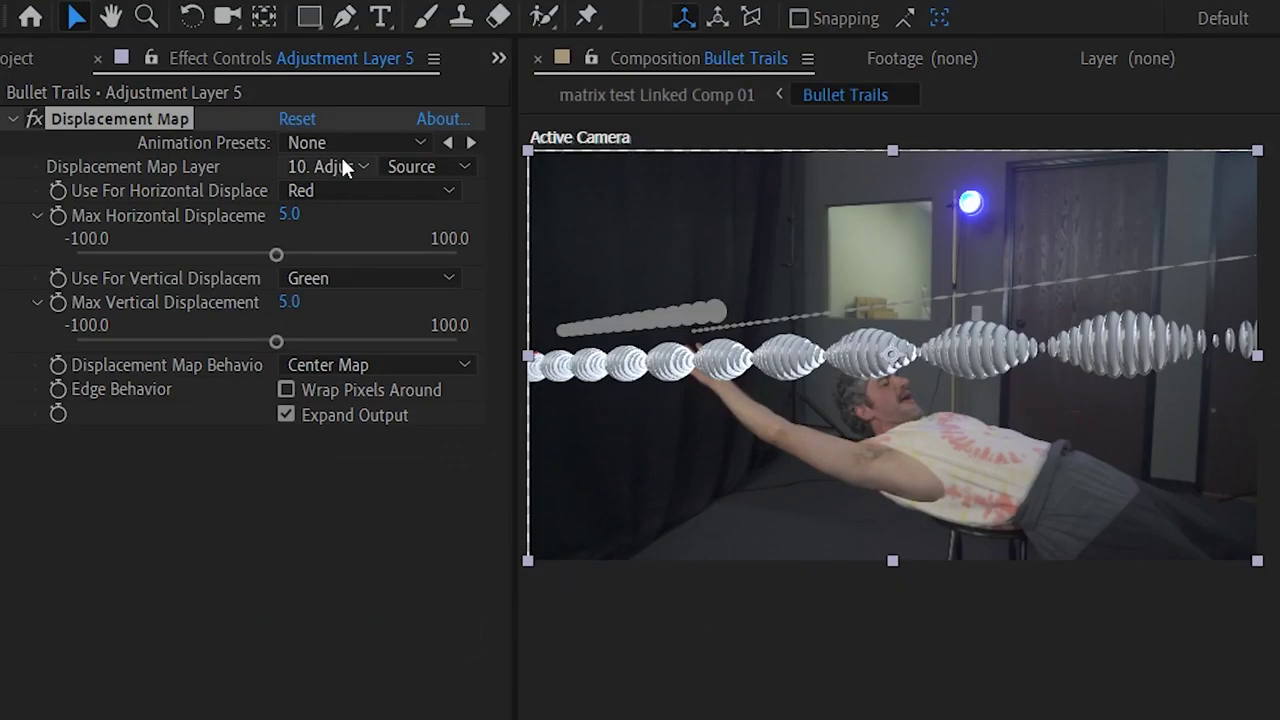
- Set the Displacement Map Layer to the Bullet trails layer, using Effects & Masks as its source
click(343, 163)
click(393, 451)
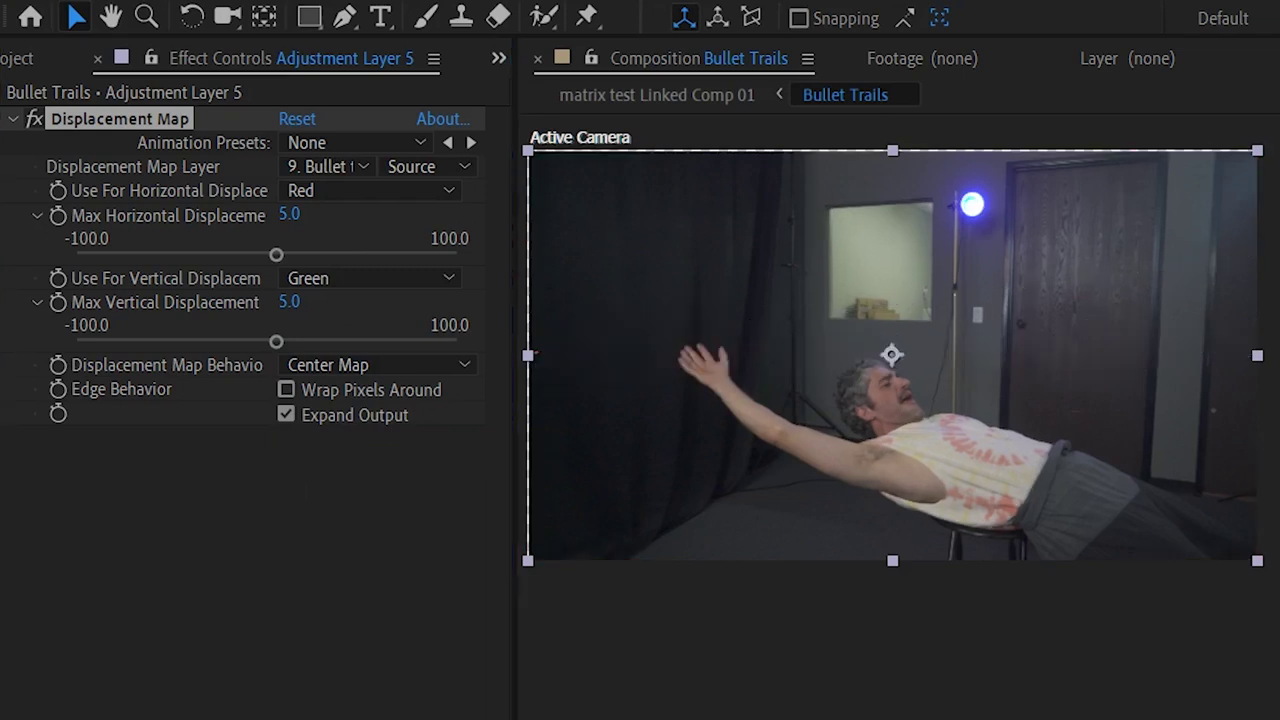
click(408, 168)
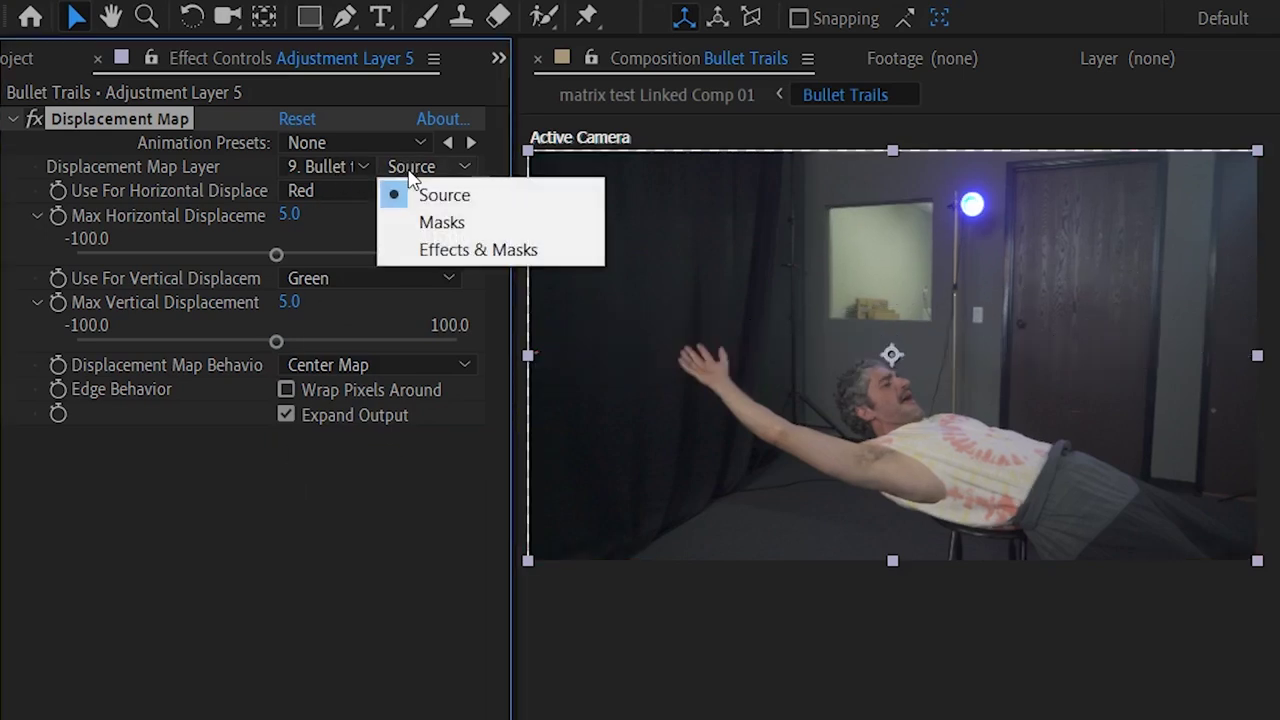
click(425, 252)
- Raise the Displacement Map's Max Vertical Displacement to 279.0 for a strong distortion along the trail
drag(287, 343, 432, 341)
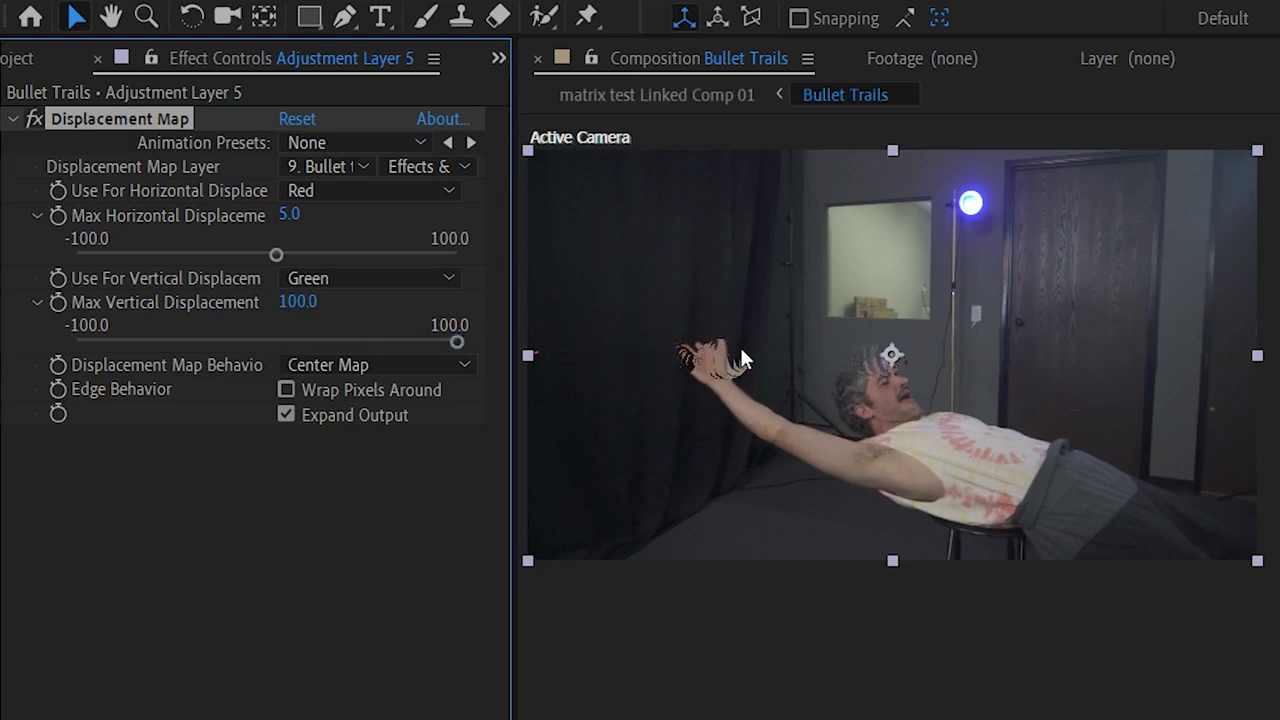
scroll(785, 398, up, 2)
drag(785, 400, 1265, 400)
drag(889, 336, 897, 603)
key(v)
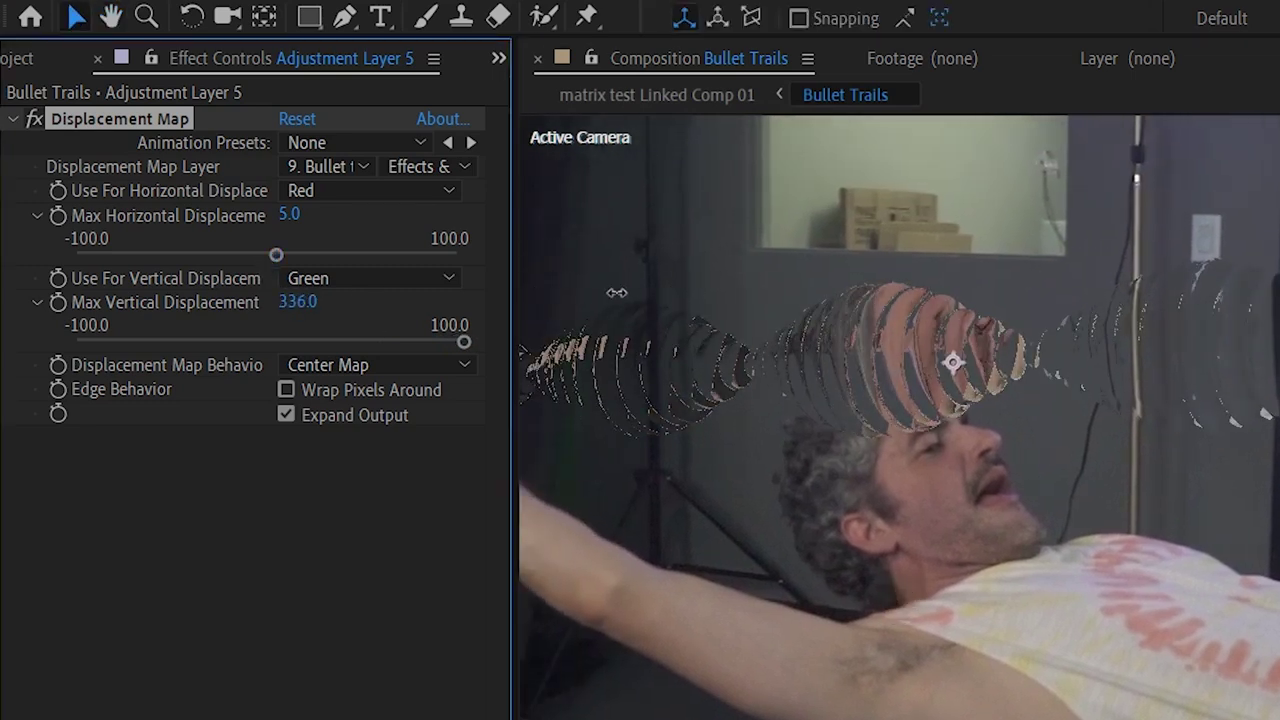
key(h)
drag(708, 468, 779, 473)
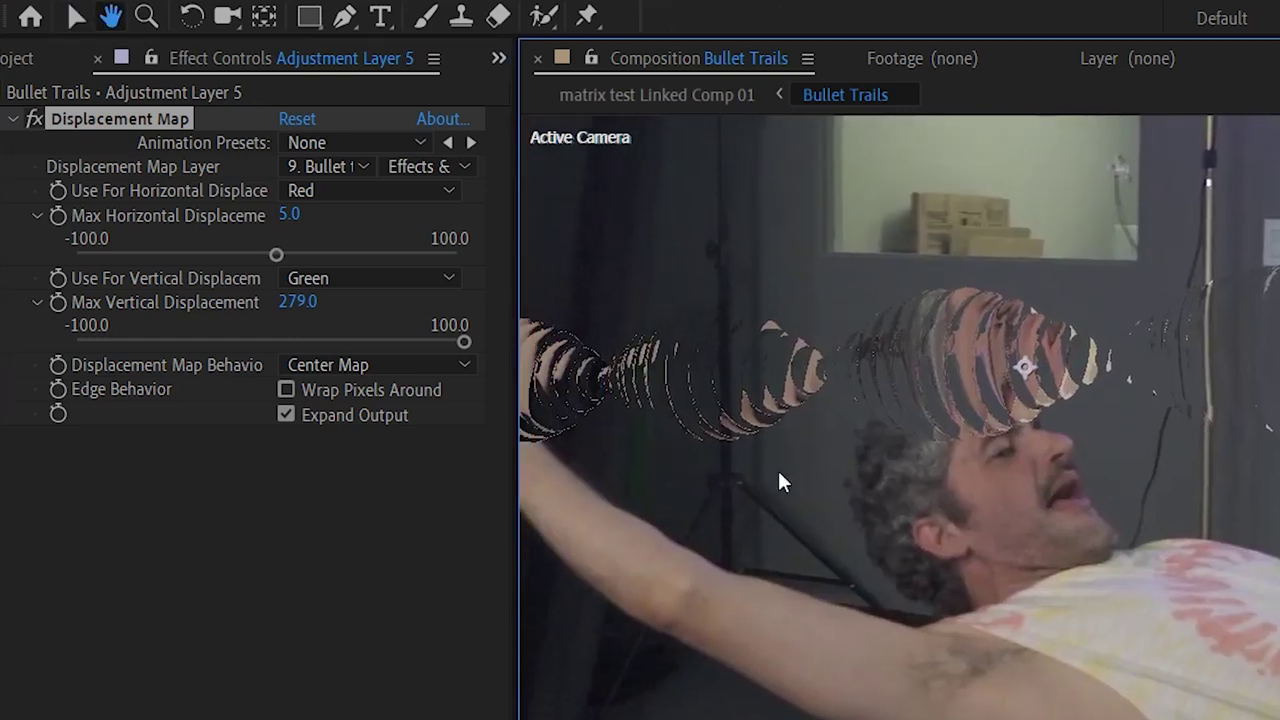
- Select the Bullet trails layer and set its blending mode to Overlay
key(ctrl+Down)
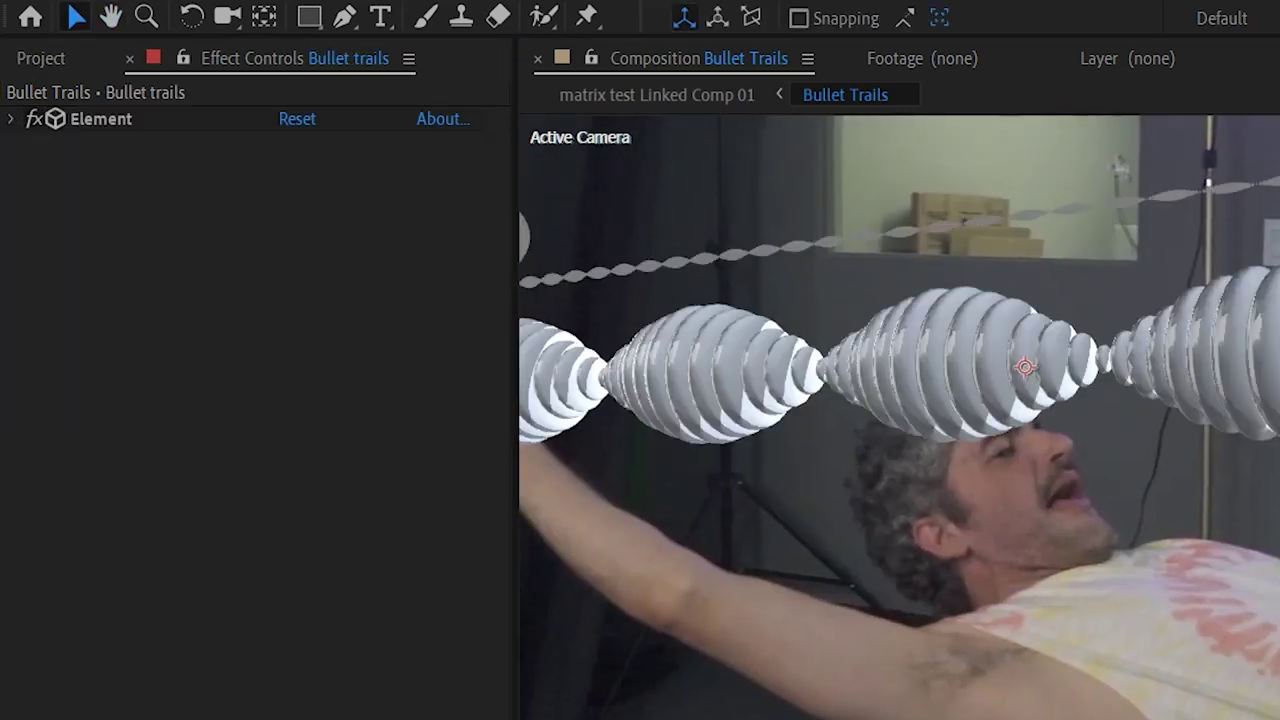
click(535, 718)
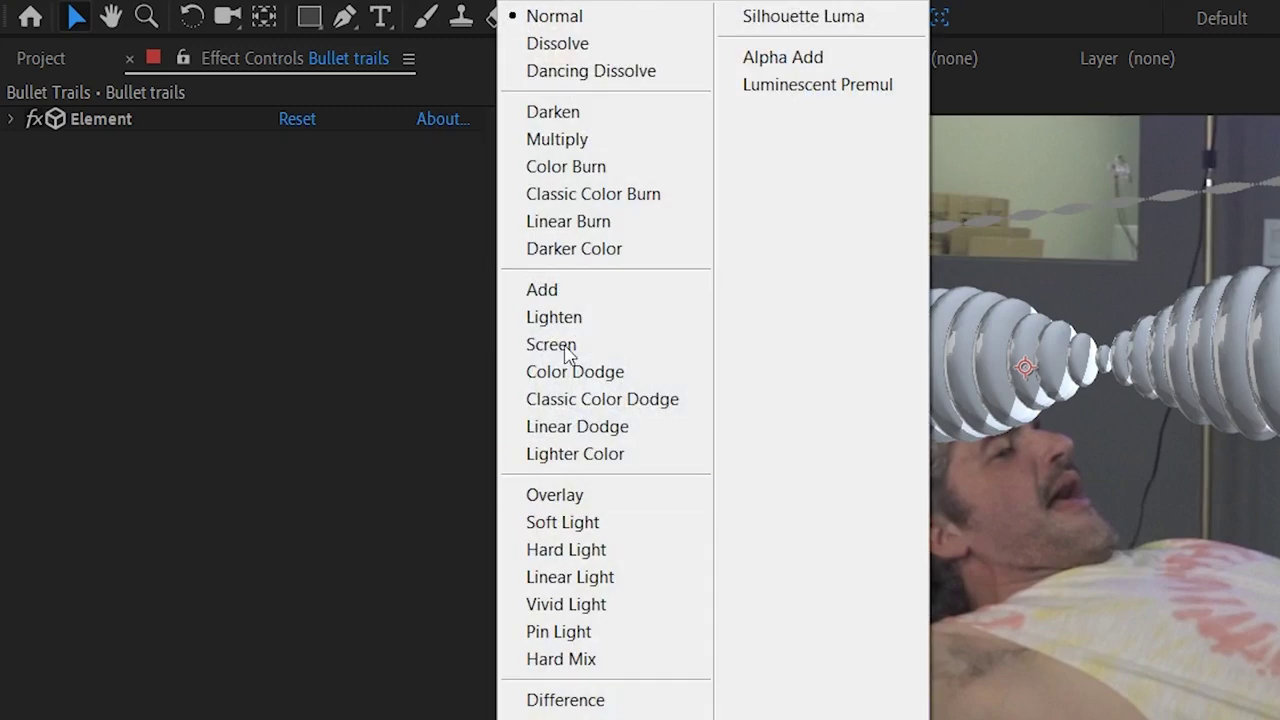
click(580, 495)
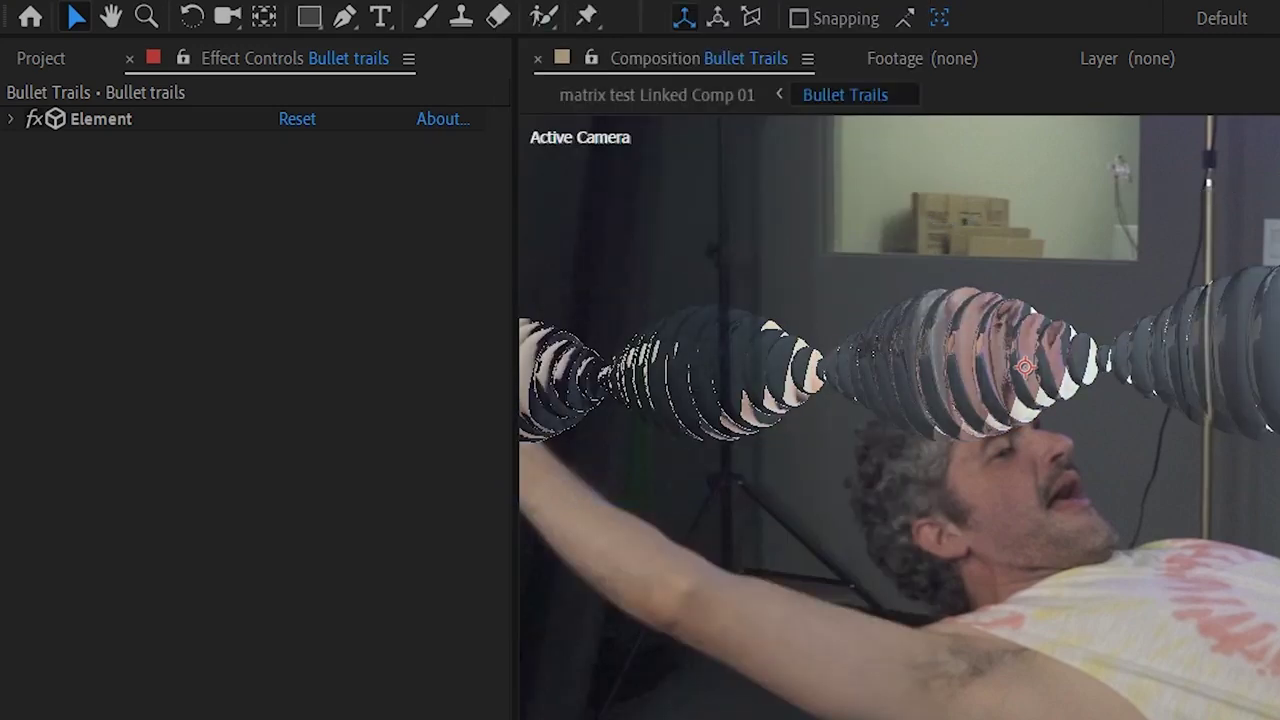
drag(1175, 461, 1101, 460)
scroll(1204, 466, down, 1)
drag(1279, 457, 1193, 504)
- Create another adjustment layer and search the effects for "Force M"
click(236, 1)
mouse_move(260, 14)
click(823, 179)
click(354, 280)
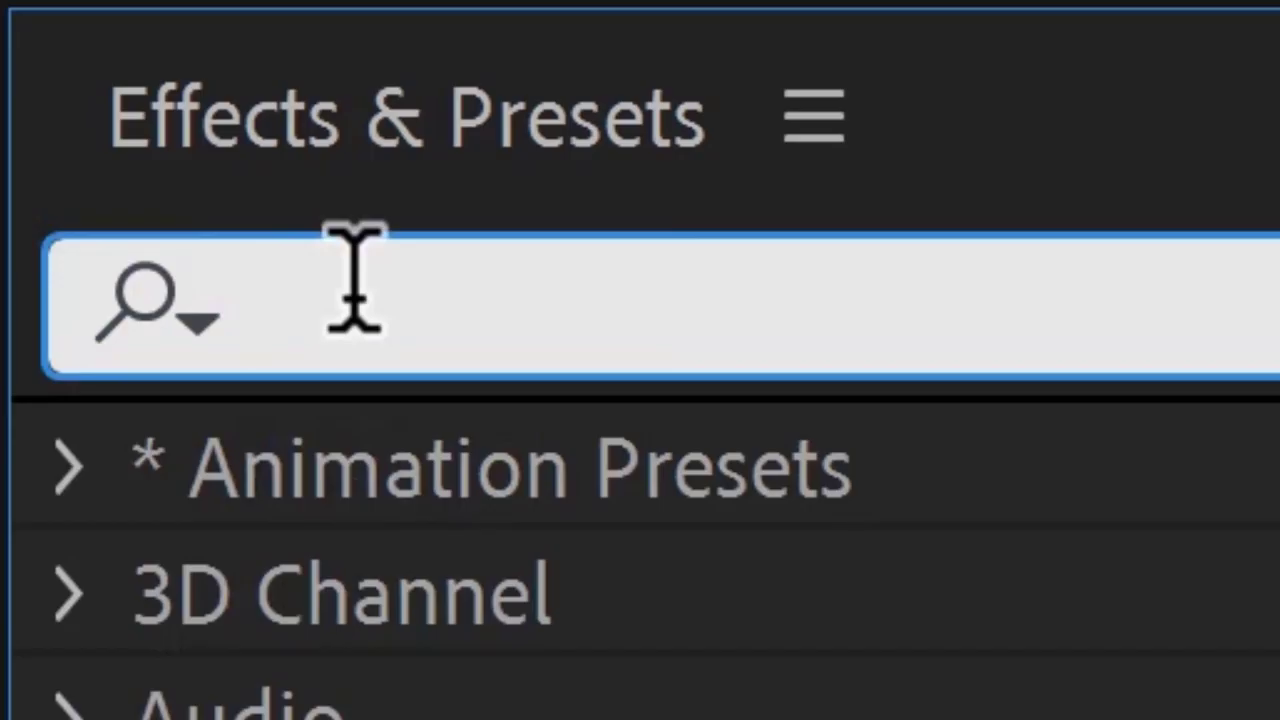
text(Force M)
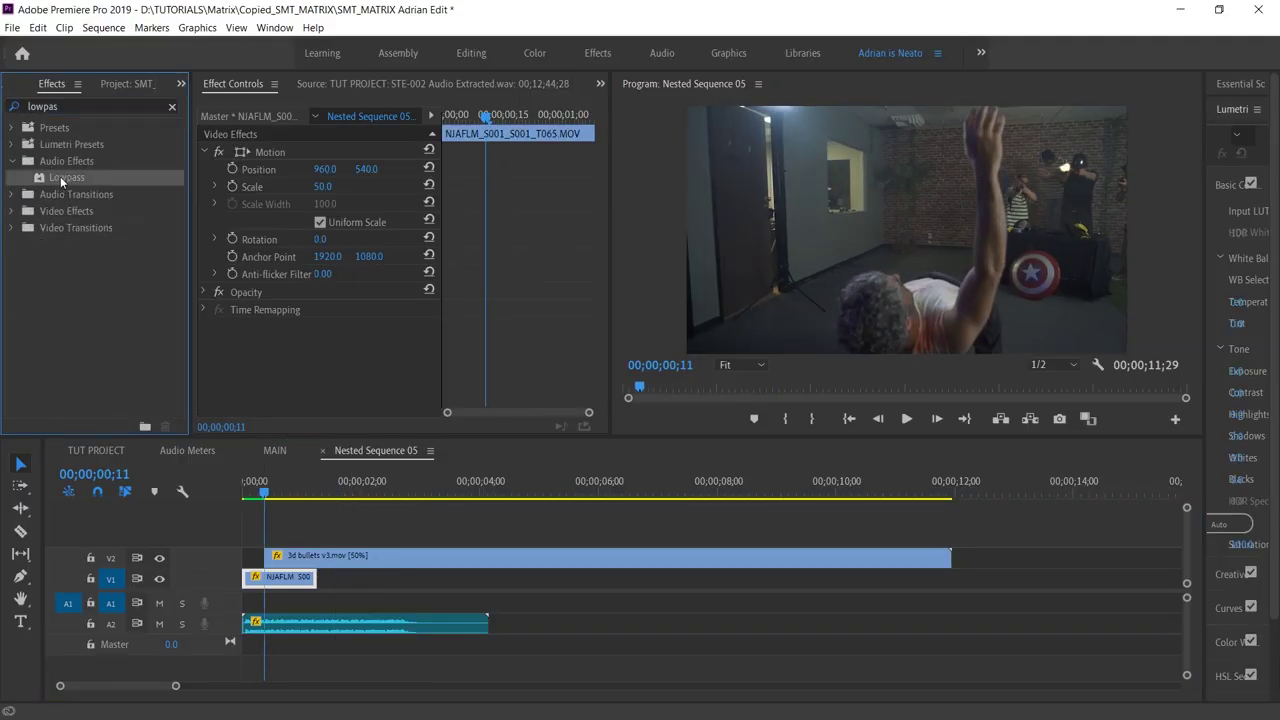
- In Premiere Pro, apply the Lowpass audio effect to the machine-gun-fire clip in Nested Sequence 05
drag(309, 628, 325, 630)
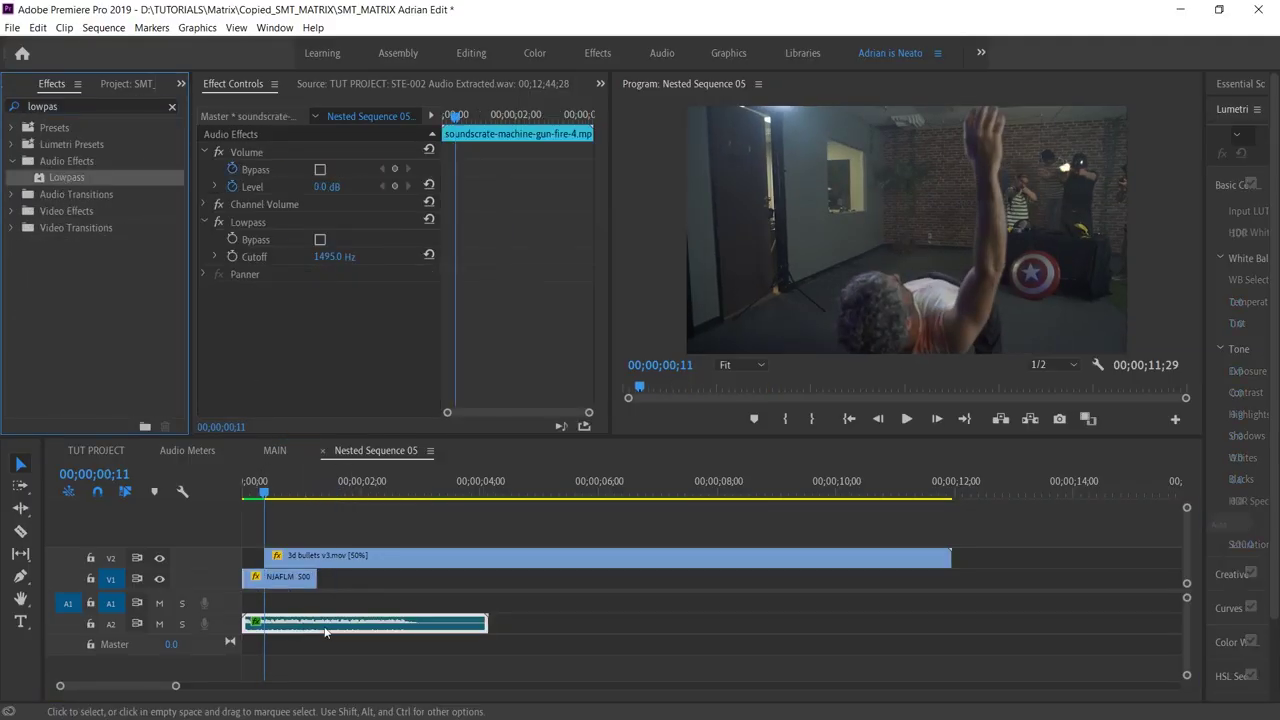
- Keyframe the gunfire clip's Lowpass Cutoff from 23770.0 Hz at 00;00;00;11 down to its minimum at 00;00;01;19 and play it back
click(214, 252)
drag(258, 284, 491, 297)
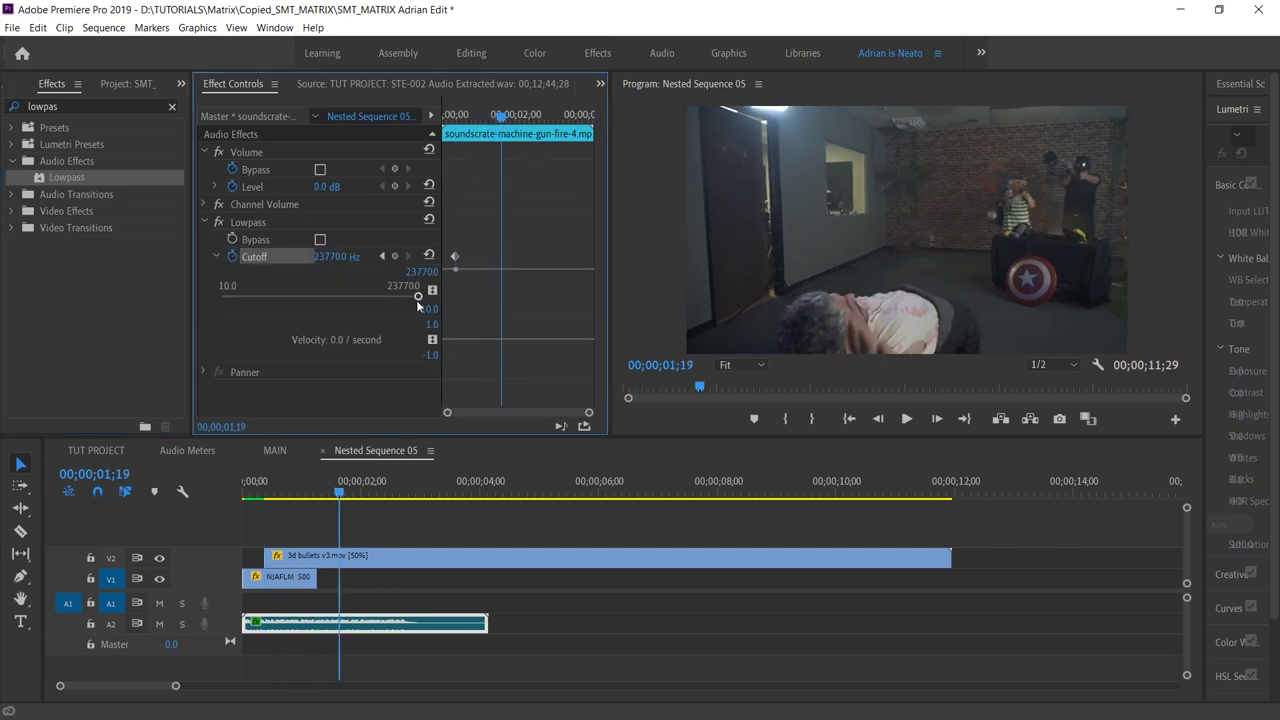
key(Home)
key(space)
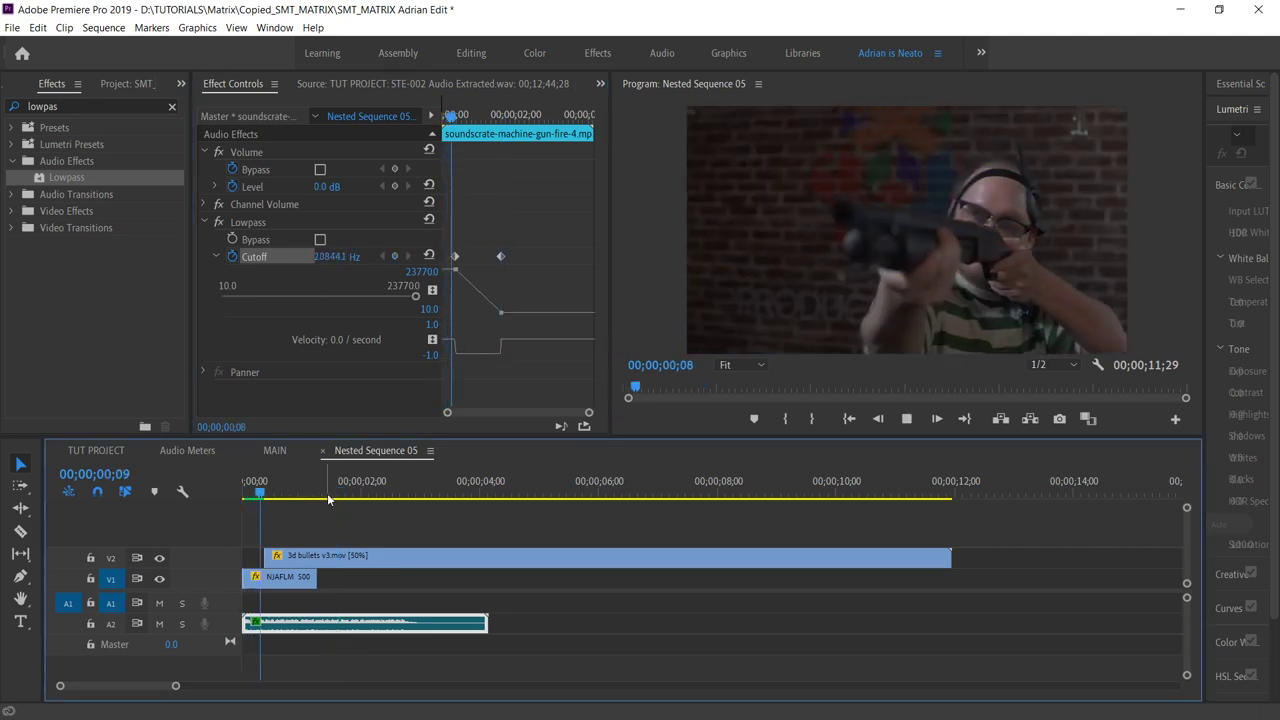
- Move the low Cutoff keyframe further along the gunfire clip for a slower muffling and preview the sound from the start
drag(501, 257, 540, 257)
key(Home)
key(space)
key(space)
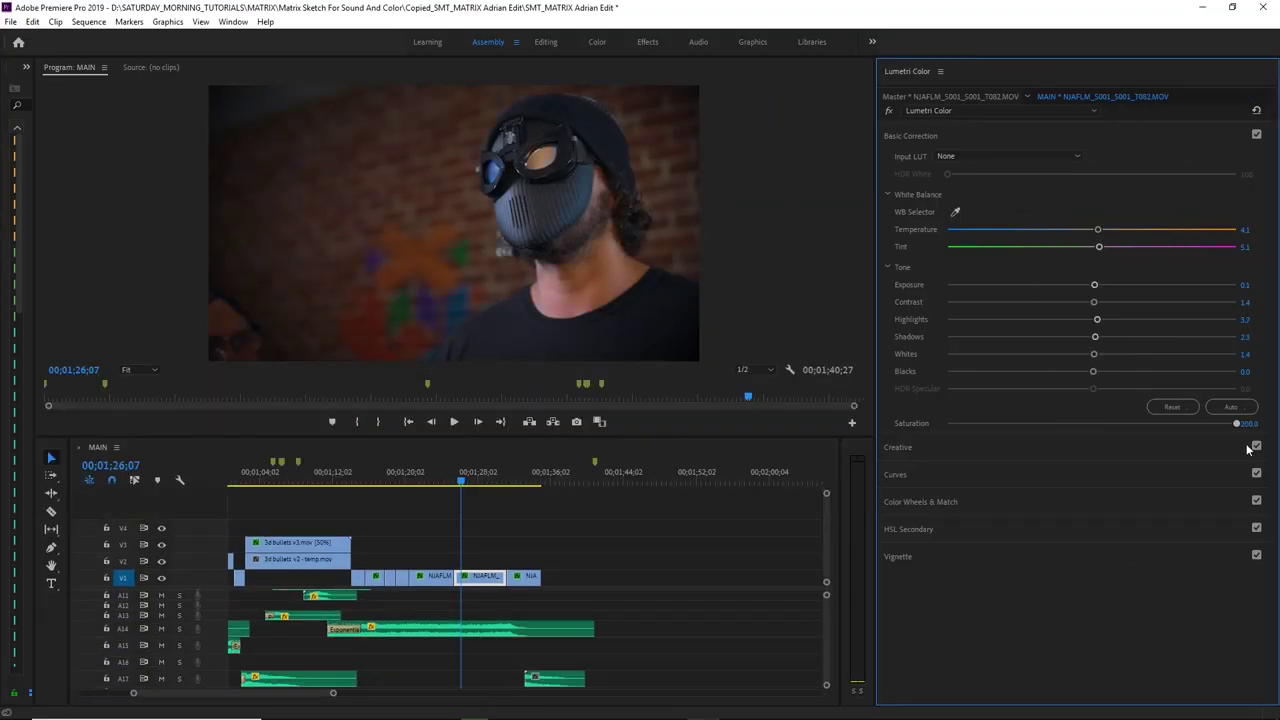
- Bend the upper part of the RGB curve on the masked man's clip in Lumetri Color and open Color Wheels & Match
drag(1093, 290, 1089, 229)
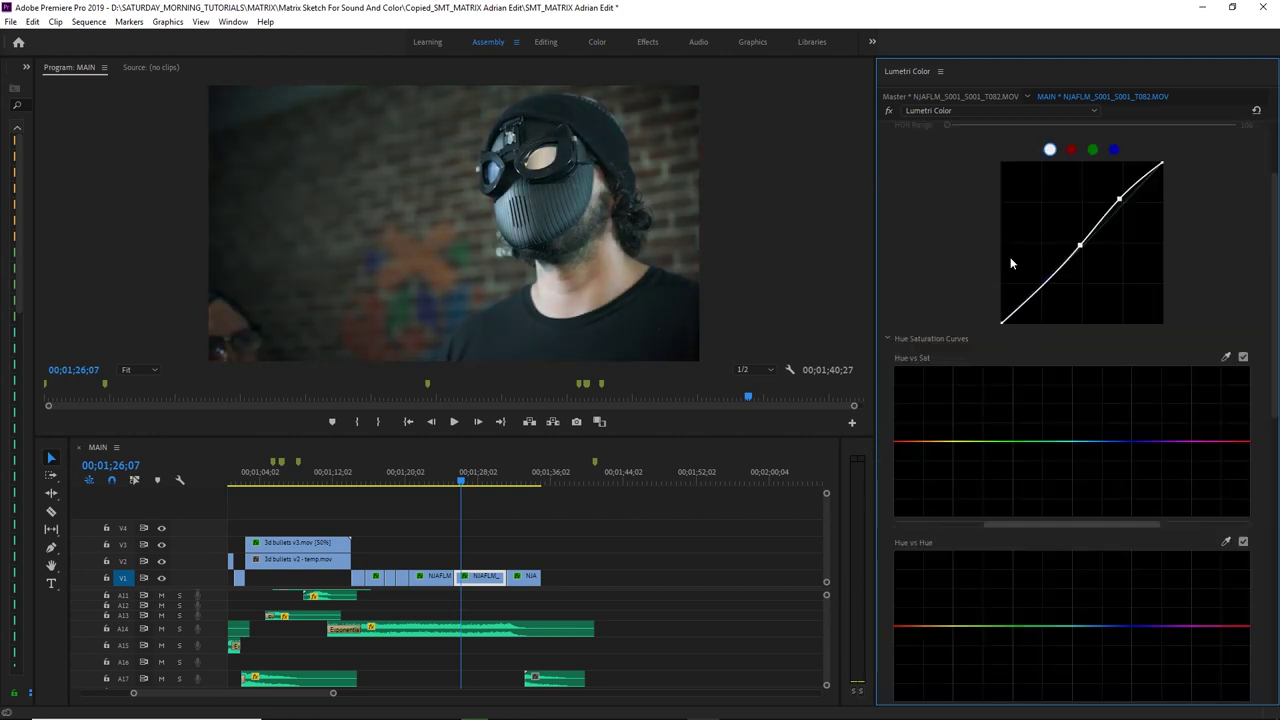
scroll(1108, 256, down, 10)
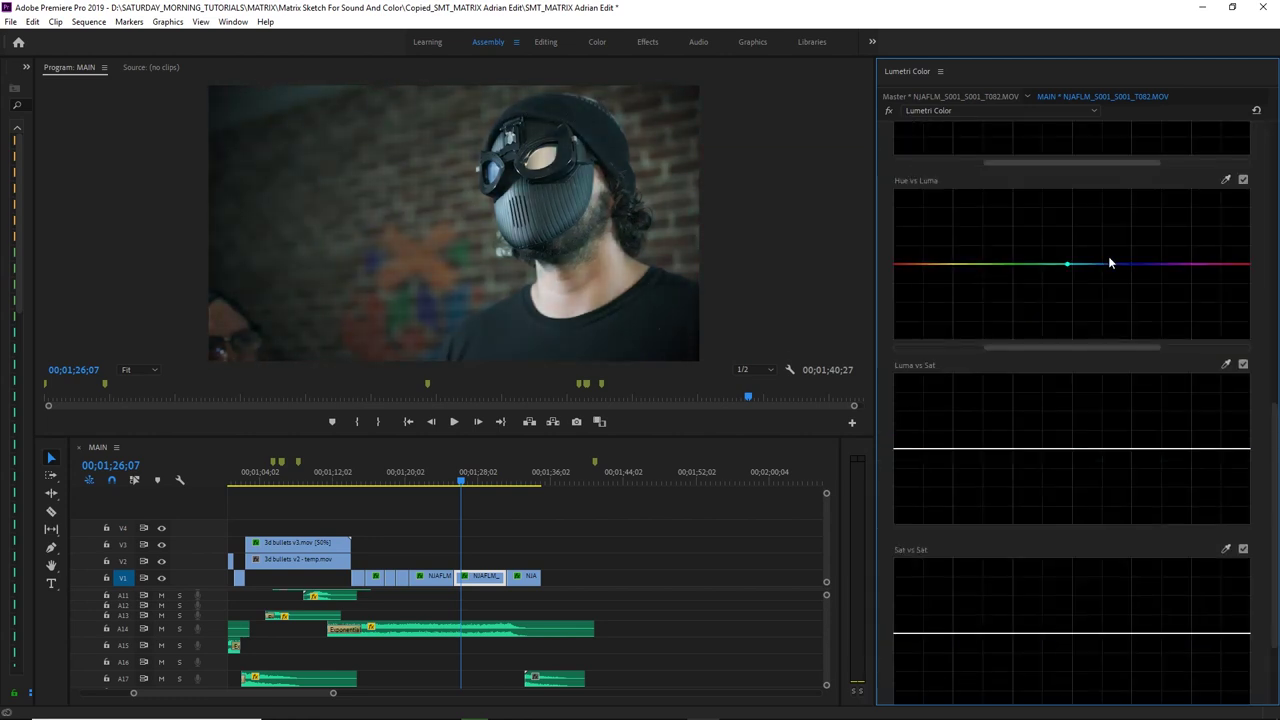
click(974, 613)
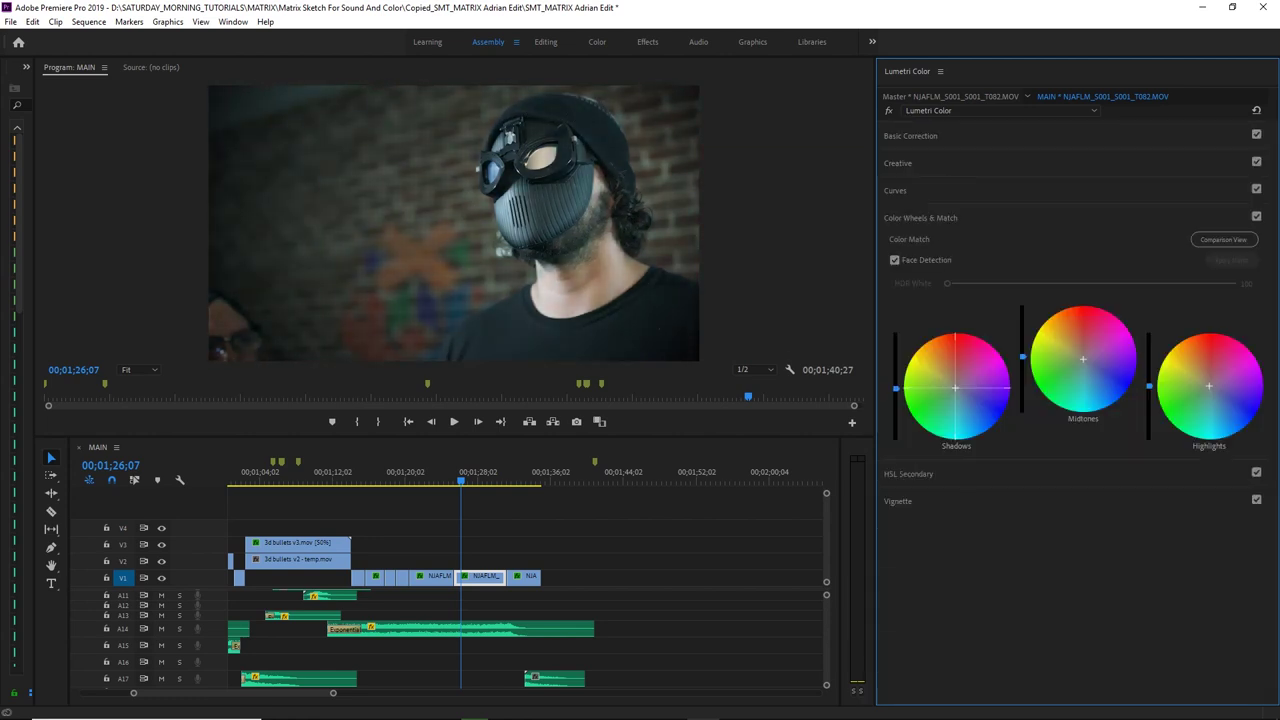